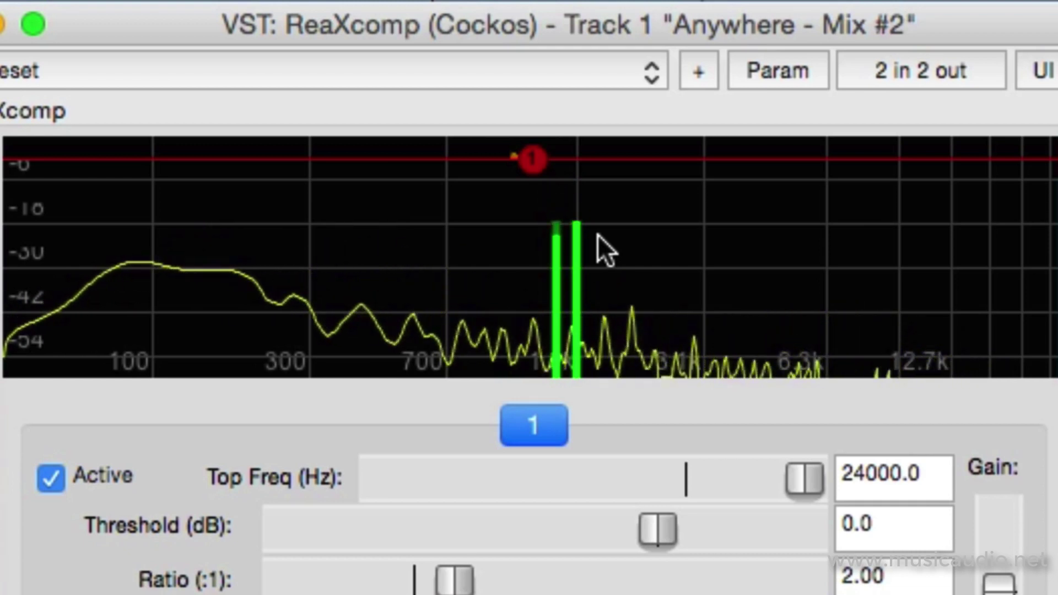
Lower the single band's threshold to -28.0 dB during playback and turn off its auto makeup gain.
mouse_move(534, 161)
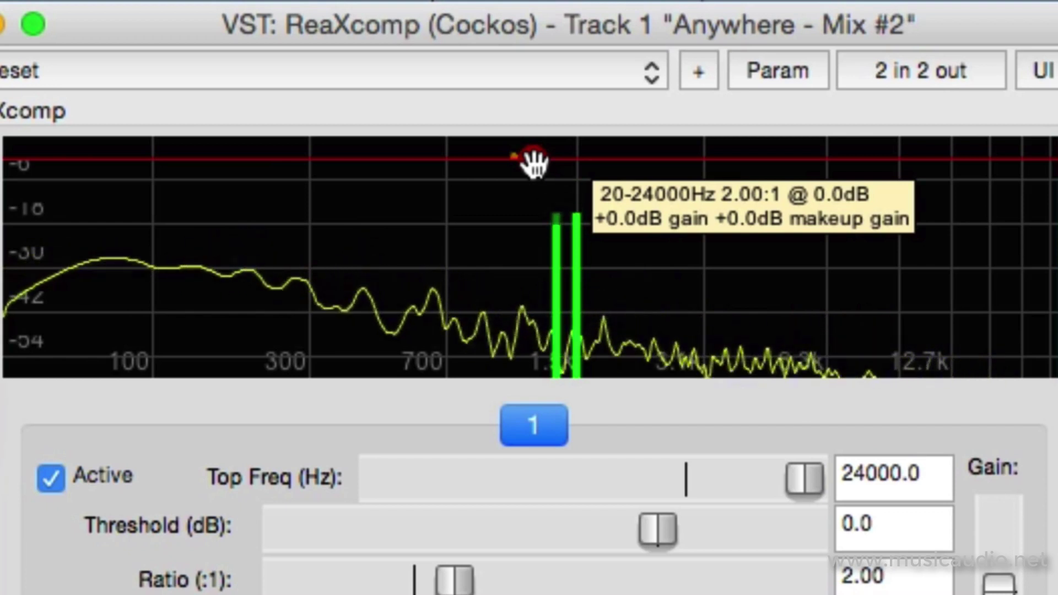
left_click_drag(531, 166, 529, 267)
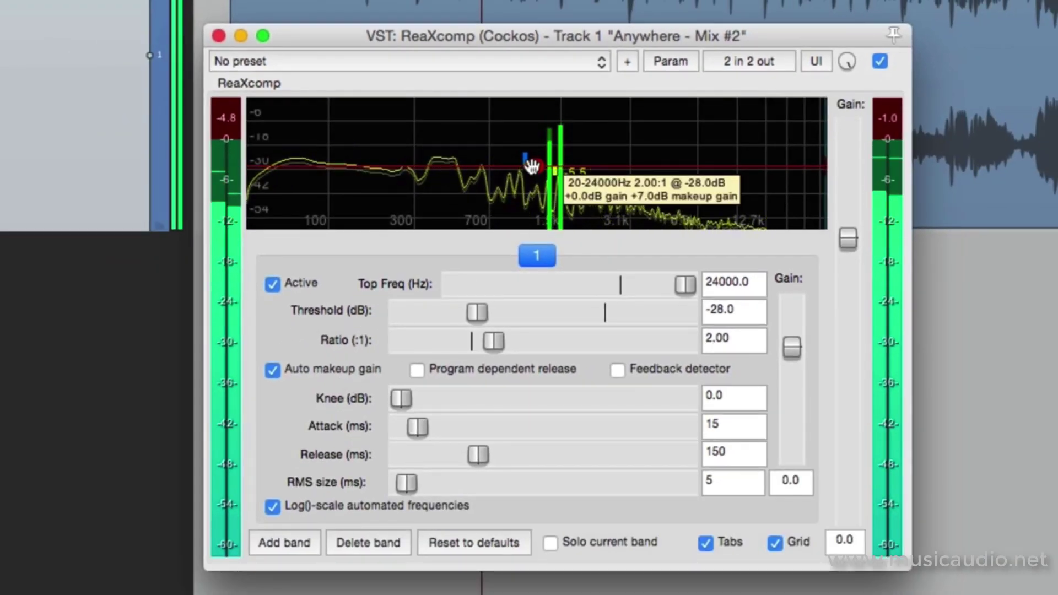
left_click(272, 369)
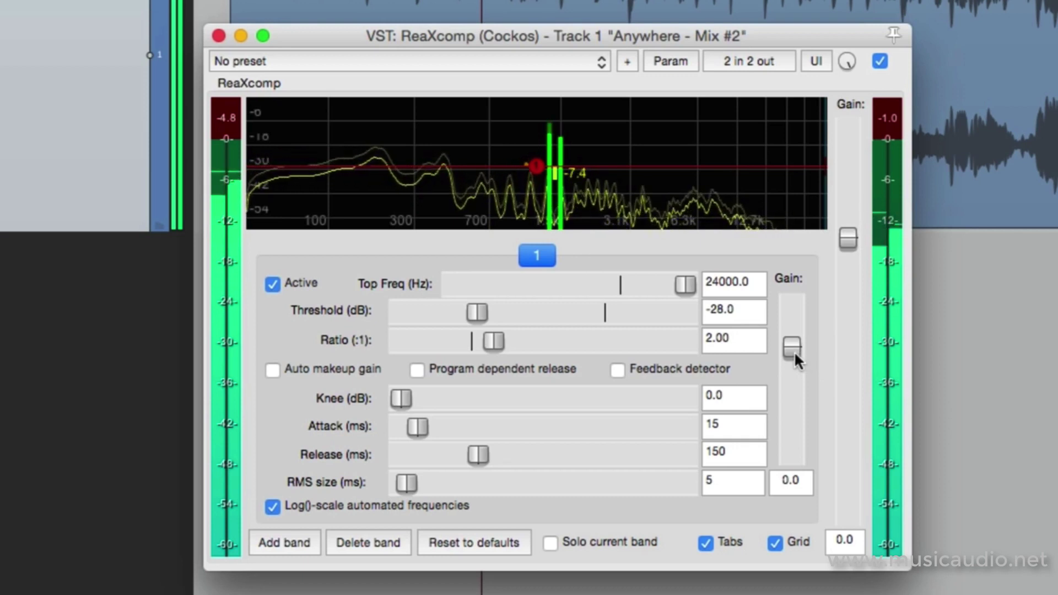
Try raising the band's manual gain, reset it to 0.0, and turn auto makeup gain back on before stopping playback.
left_click_drag(794, 352, 795, 316)
double_click(793, 319)
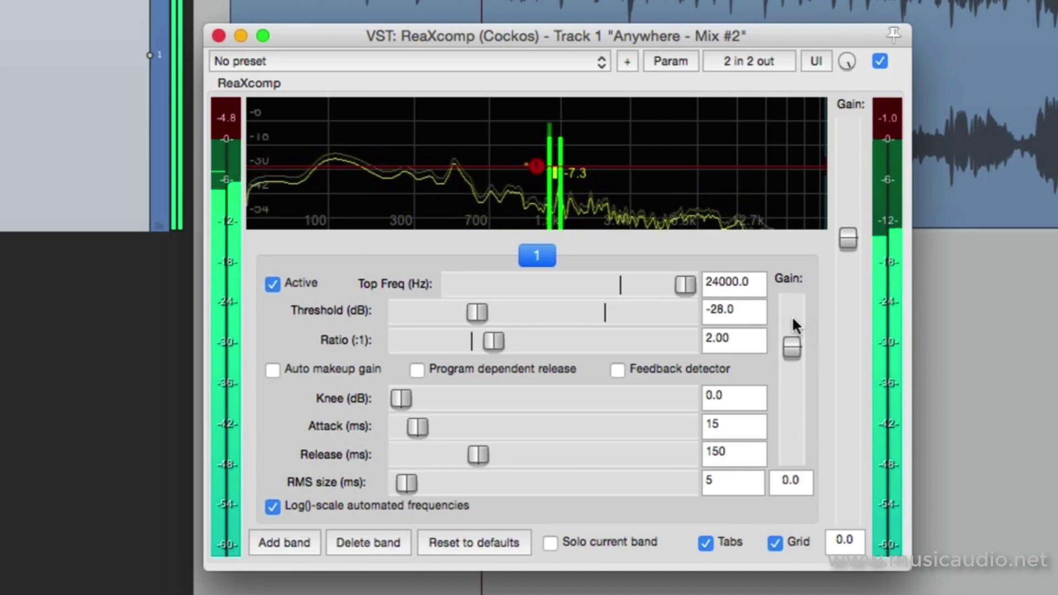
left_click(272, 370)
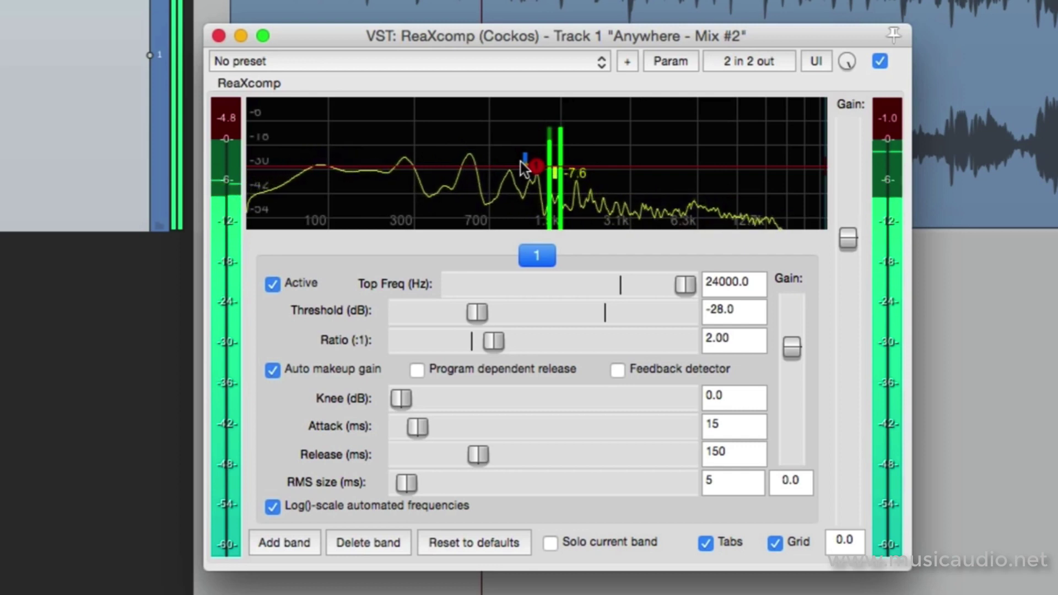
mouse_move(792, 347)
left_mouse_down()
mouse_move(794, 378)
mouse_move(788, 349)
left_mouse_up()
double_click(786, 347)
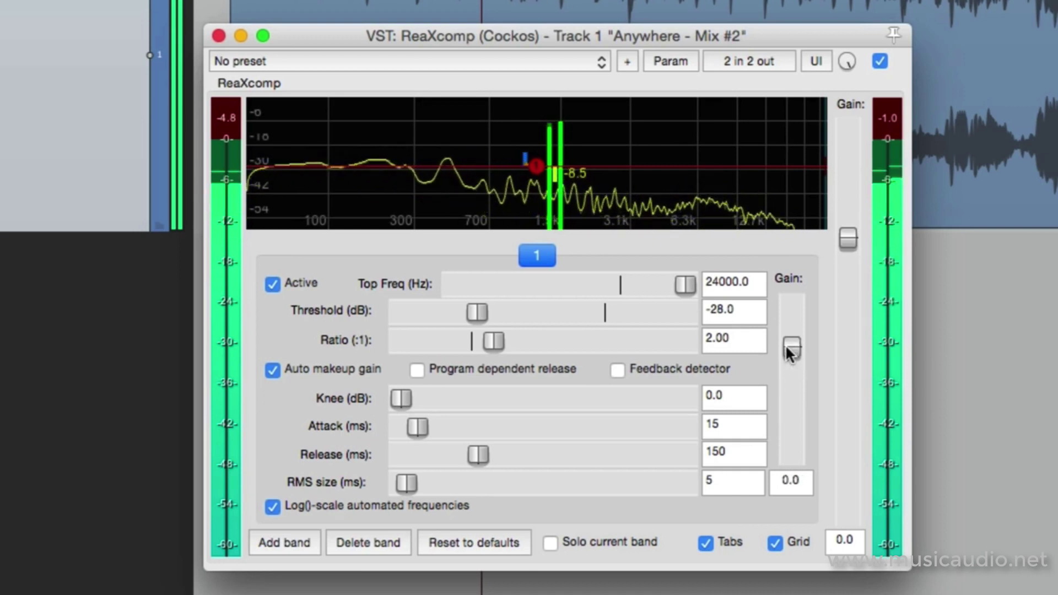
key("space")
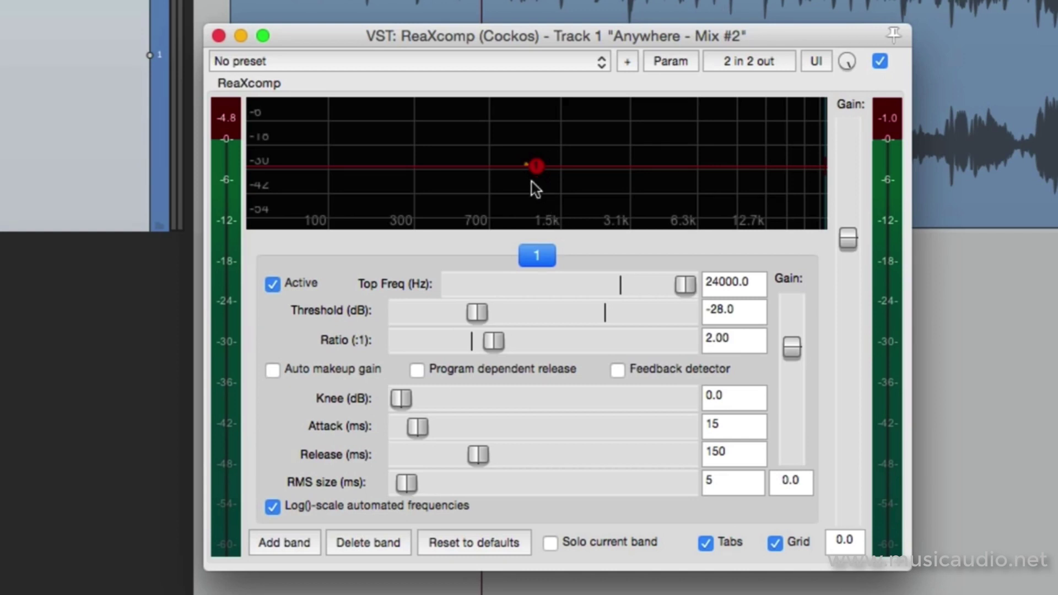
Try lowering the band's threshold to -31.3 dB, and reset it to 0.0 dB.
mouse_move(534, 165)
left_mouse_down()
mouse_move(534, 191)
mouse_move(536, 171)
left_mouse_up()
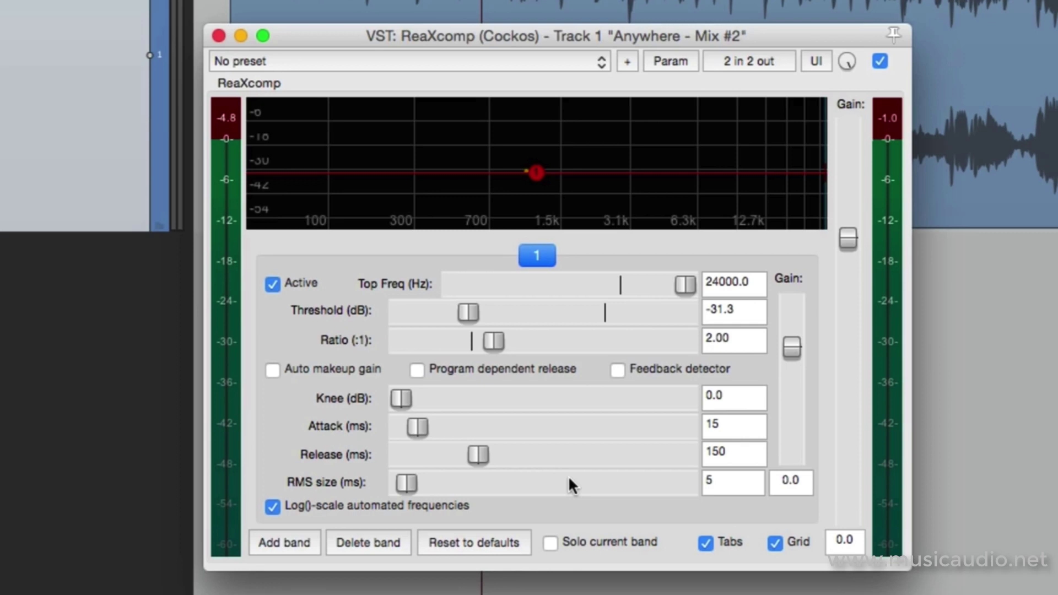
double_click(470, 312)
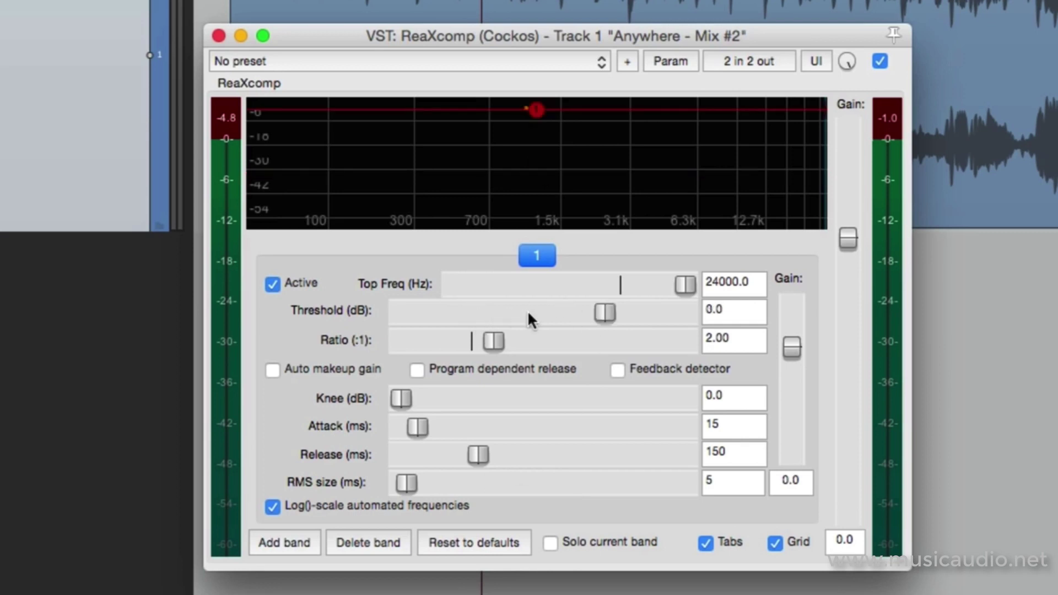
Try RMS sizes of 0 ms and 84 ms on the band while the track plays, and stop playback.
key("space")
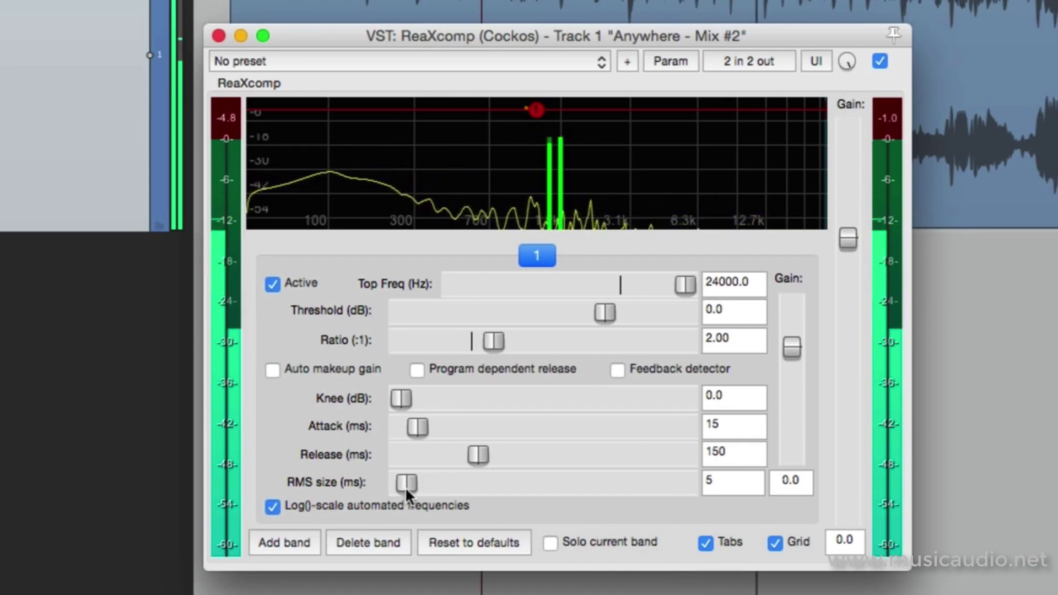
left_click_drag(408, 481, 381, 485)
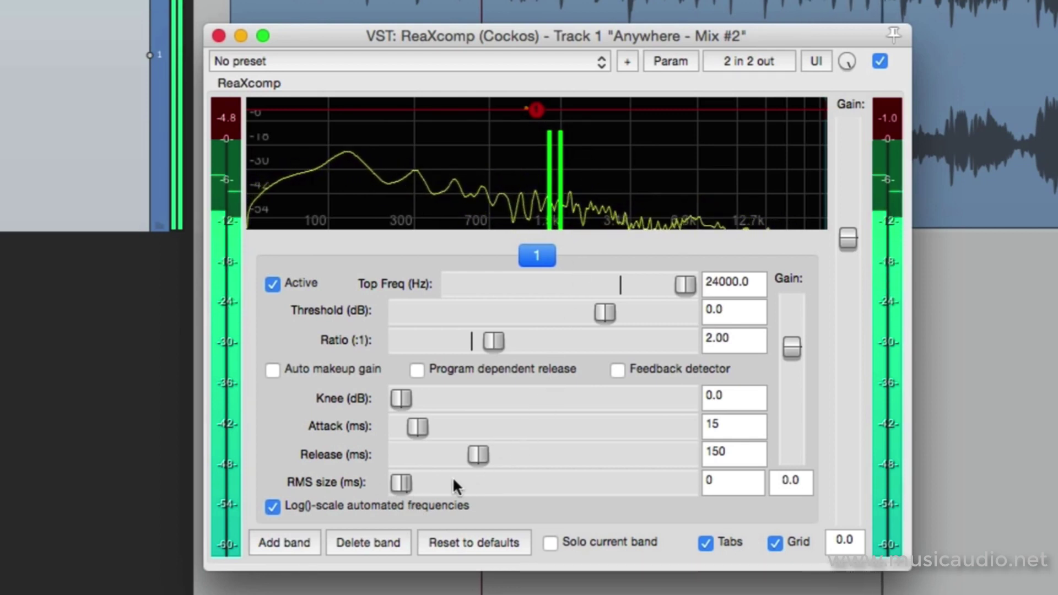
left_click_drag(400, 480, 497, 480)
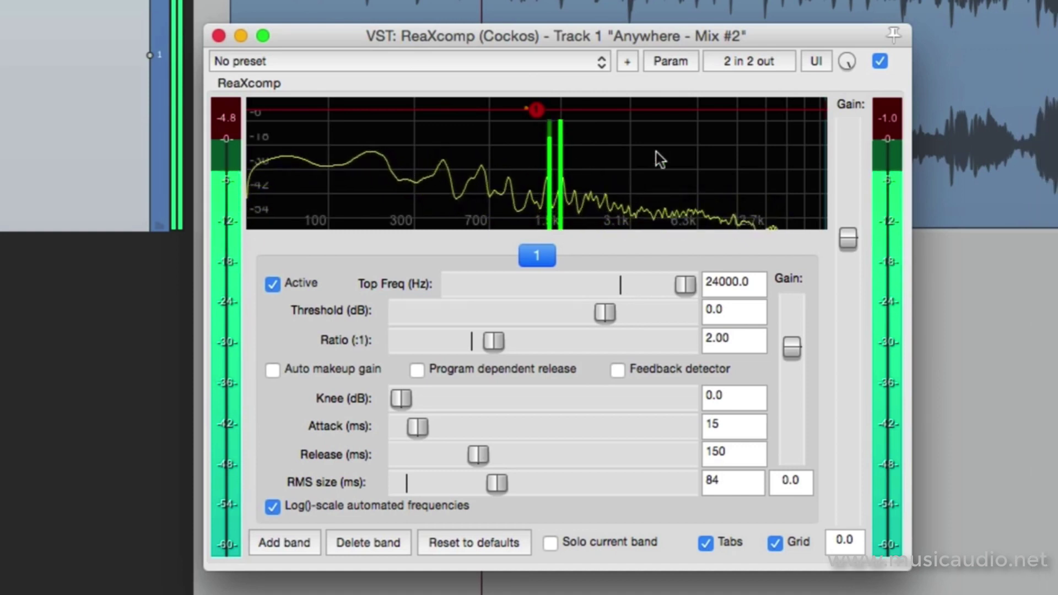
key("space")
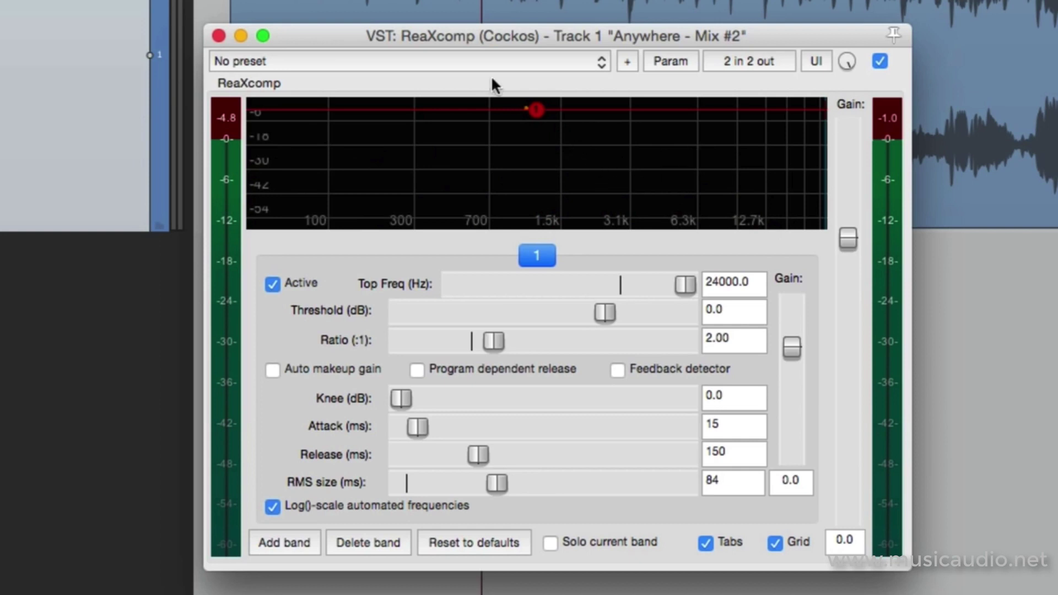
Delete three of the four compressor bands so that only one remains.
left_click(489, 62)
left_click(486, 46)
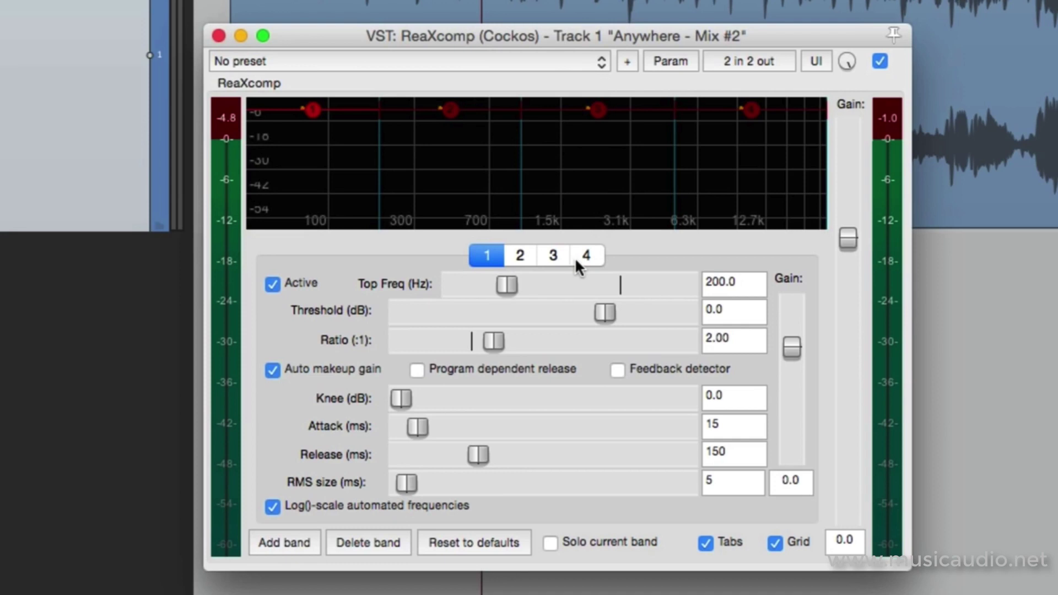
left_click(389, 538)
left_click(389, 538)
left_click(389, 538)
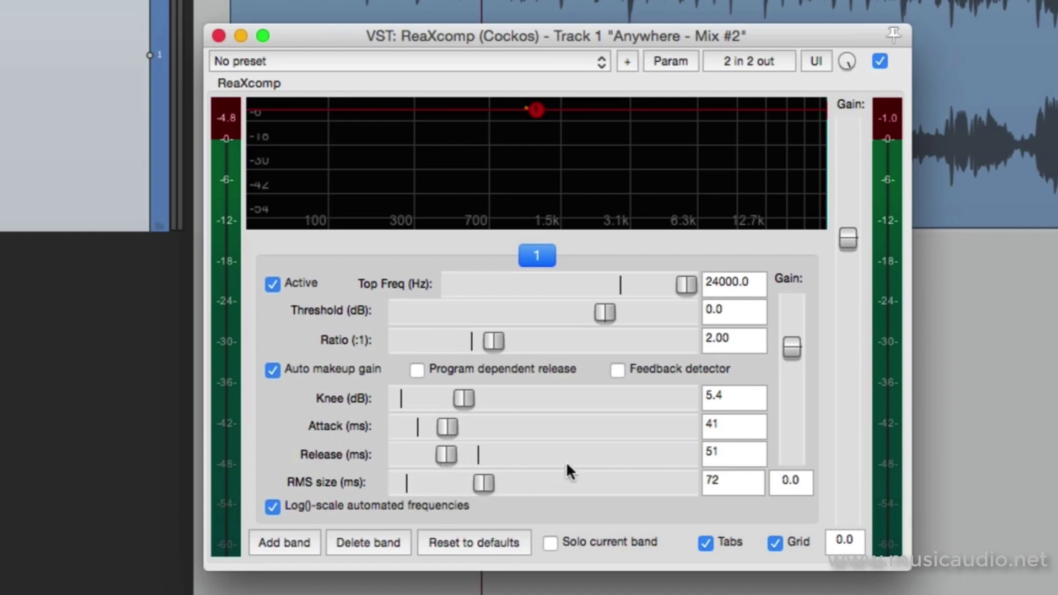
Add three bands to the compressor and delete three so that a single band remains.
left_click(287, 541)
left_click(286, 542)
left_click(286, 541)
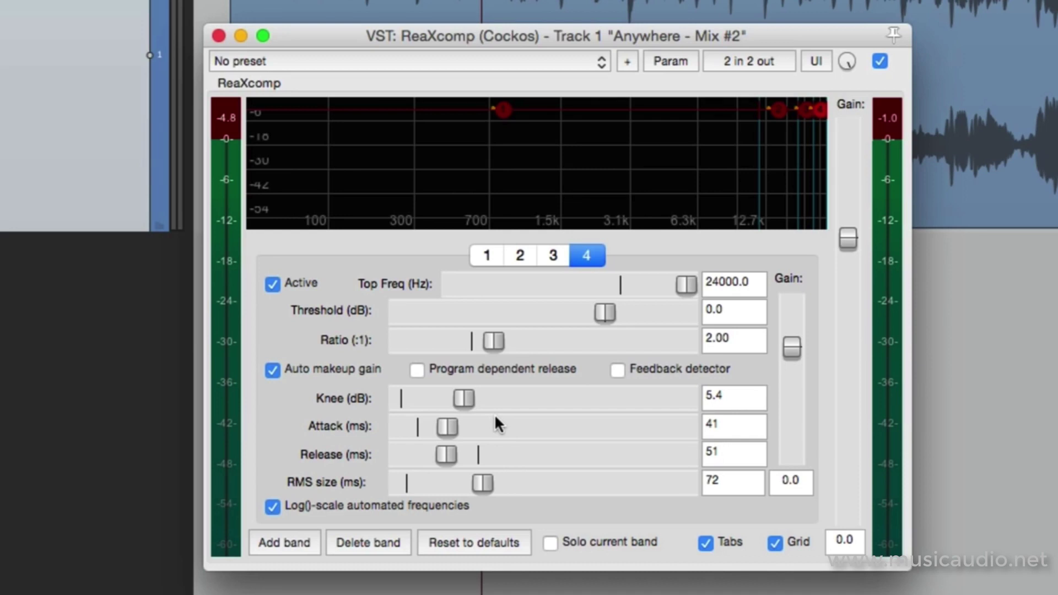
left_click(385, 534)
left_click(385, 534)
left_click(385, 534)
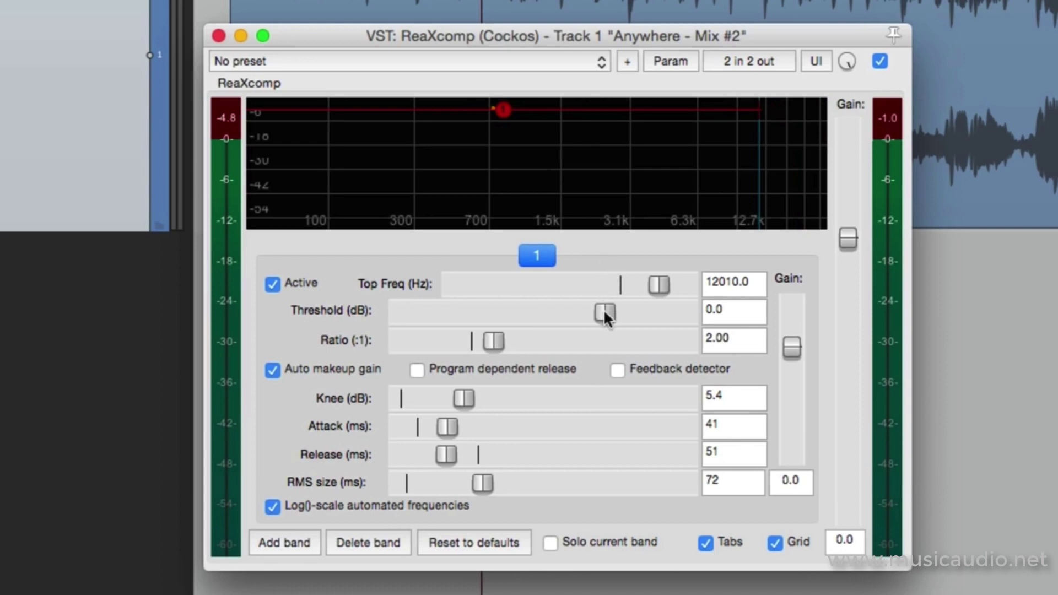
Reset the remaining band's ratio, knee, attack, release and RMS size to their default values.
double_click(493, 341)
double_click(464, 396)
double_click(457, 426)
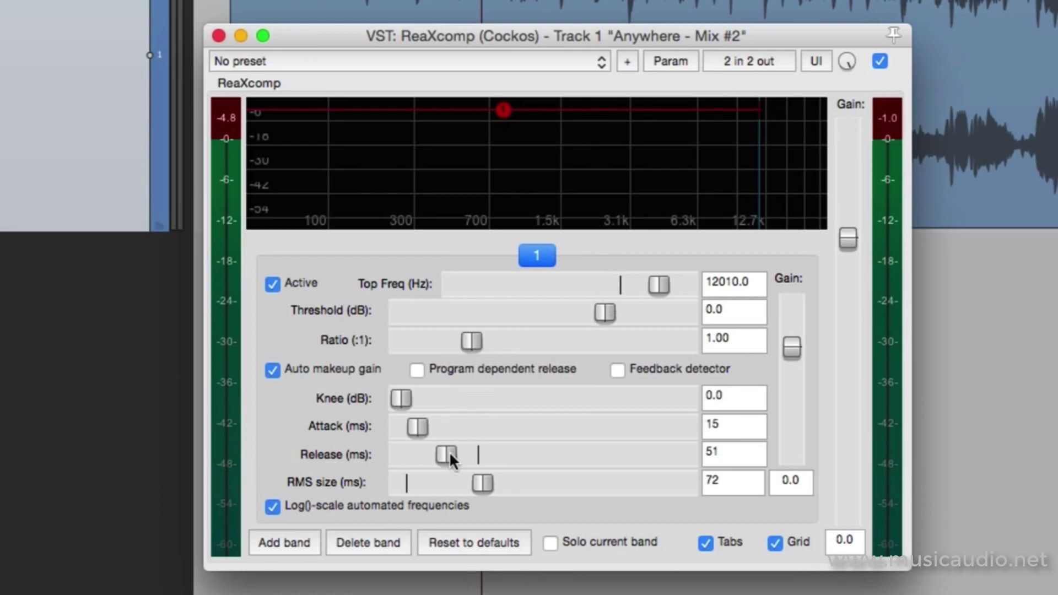
double_click(447, 454)
double_click(482, 481)
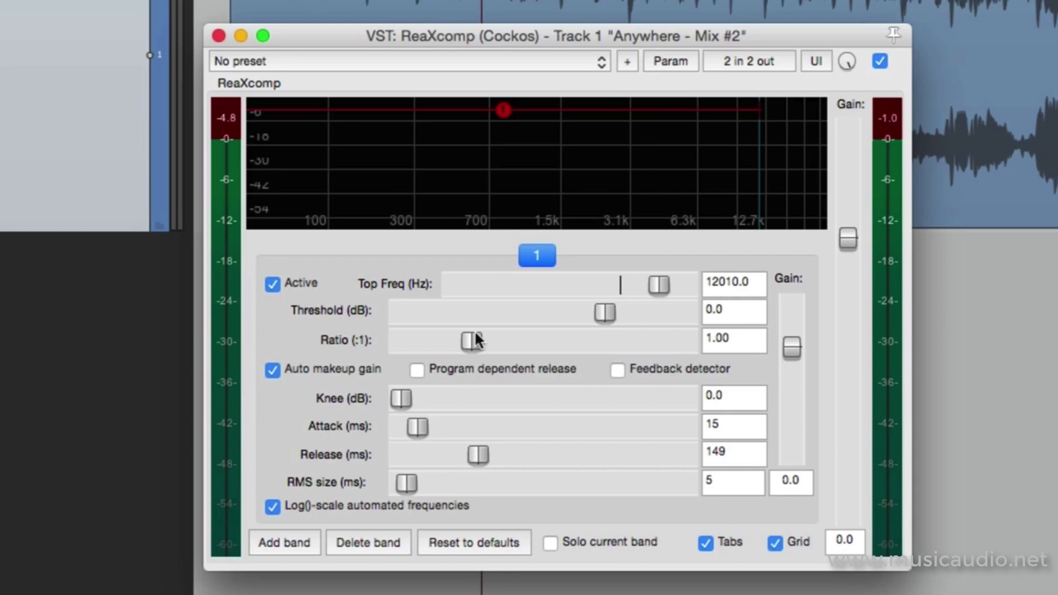
Set the remaining band's ratio to 2.
left_click(753, 342)
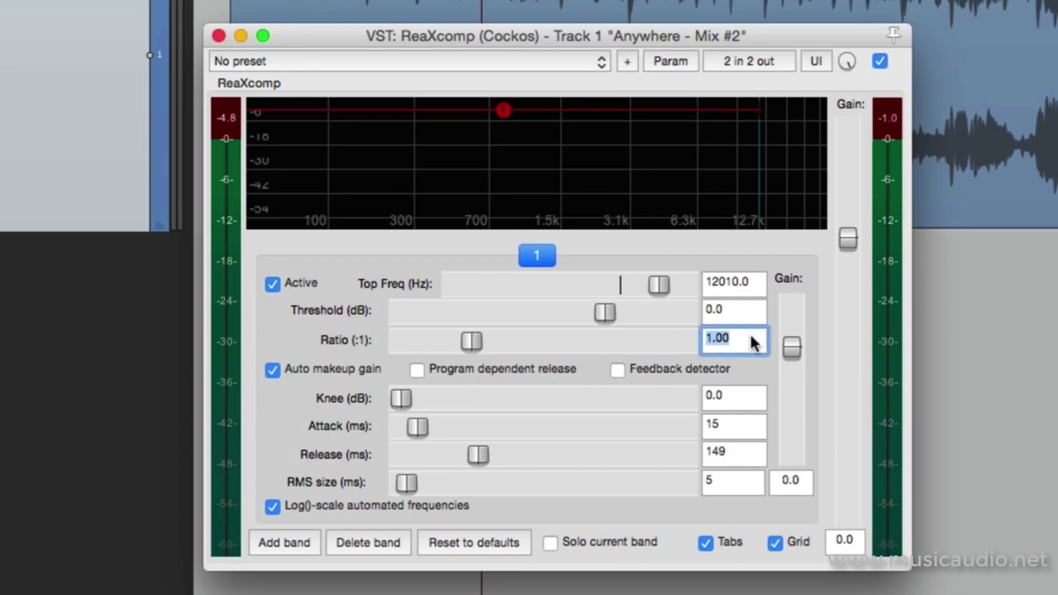
type("2")
key("Return")
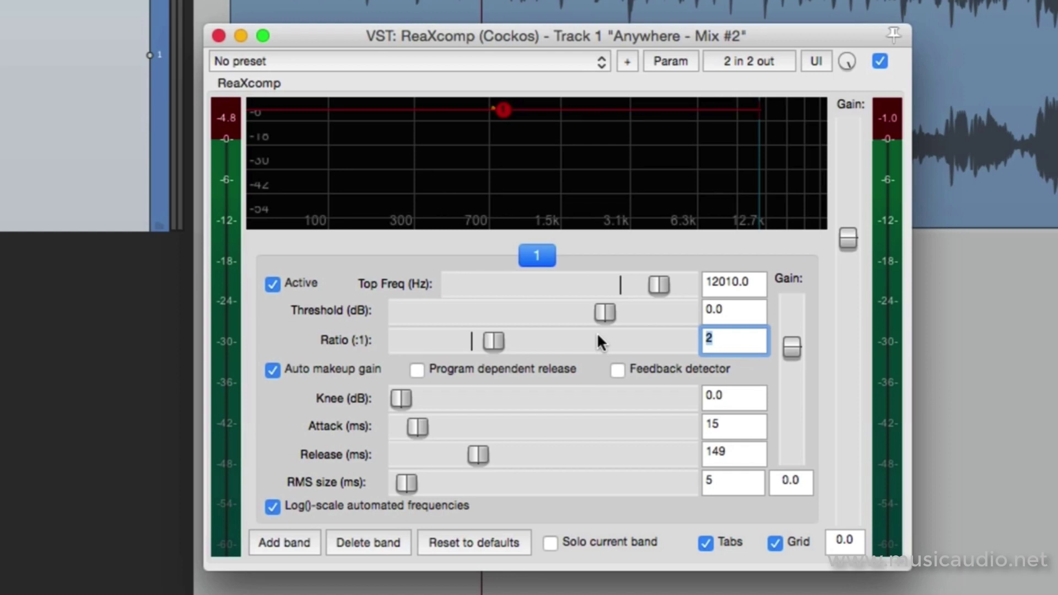
Add two bands and place the crossovers on the graph at about 446 Hz and 3282 Hz.
left_click(299, 544)
left_click(299, 544)
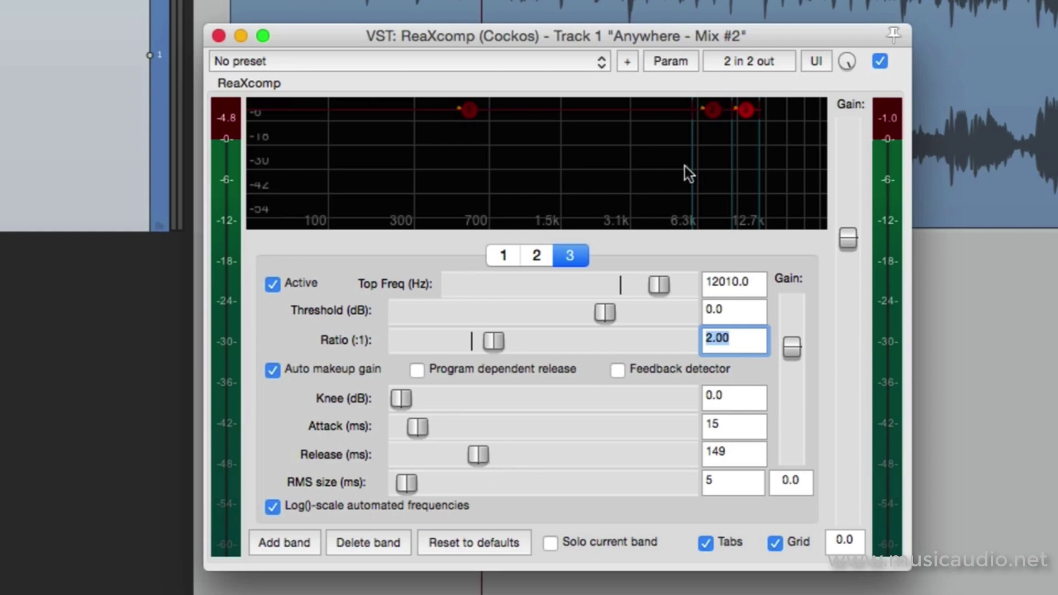
left_click_drag(695, 154, 449, 152)
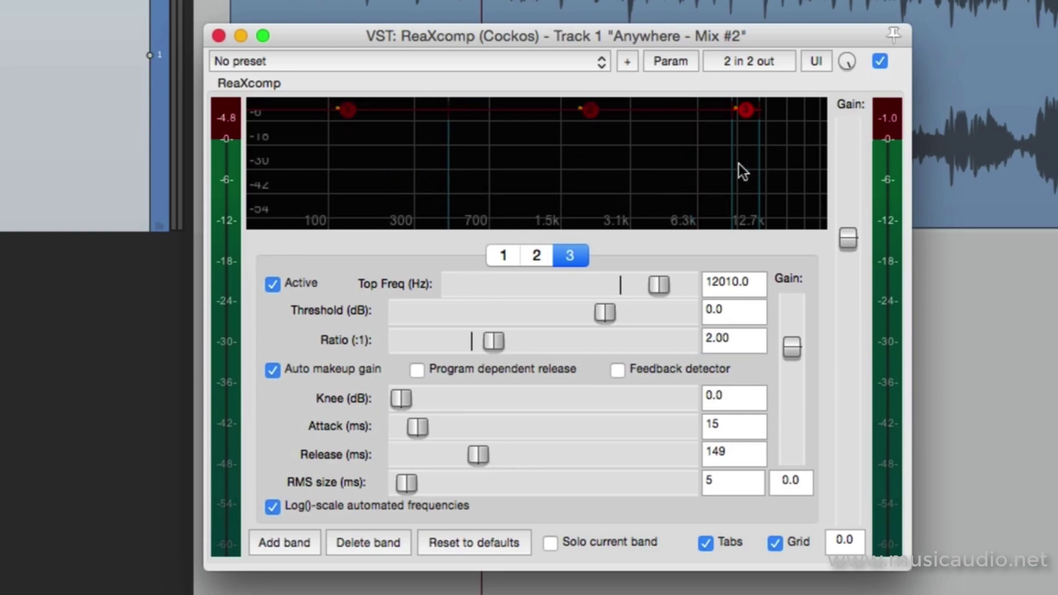
left_click_drag(732, 168, 633, 193)
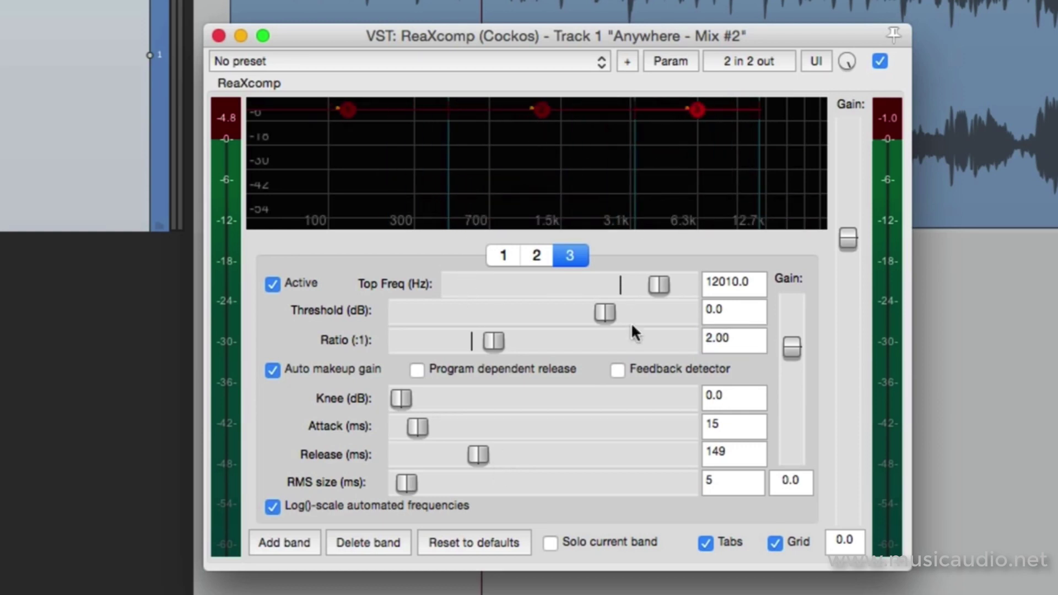
Temporarily enlarge the graph to extend the highest band to 24000 Hz and raise the crossover between bands 2 and 3.
left_click(708, 546)
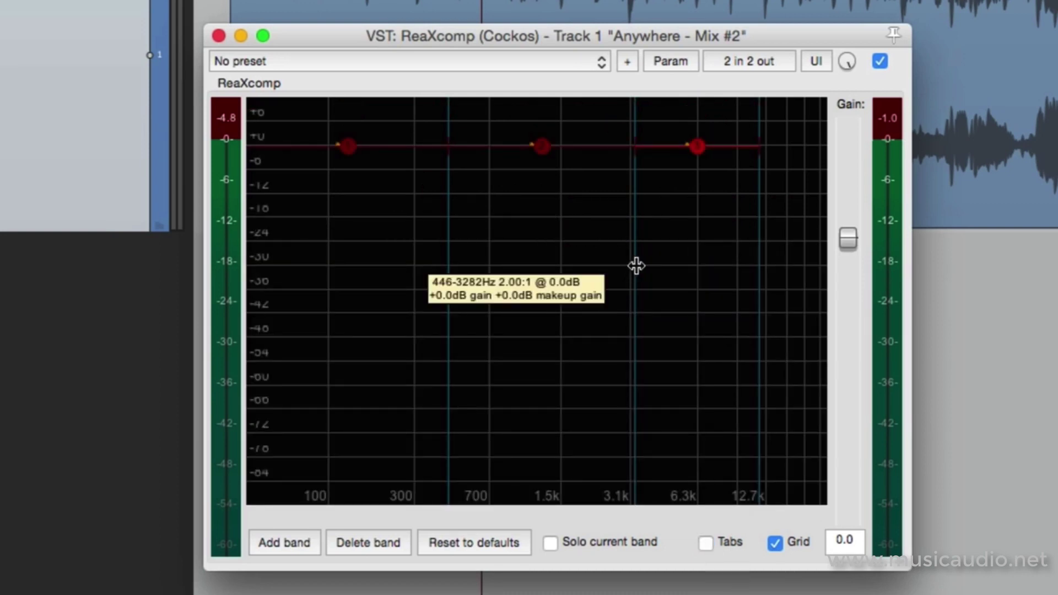
left_click_drag(637, 265, 590, 267)
left_click_drag(759, 260, 826, 267)
left_click_drag(587, 275, 650, 284)
left_click(708, 546)
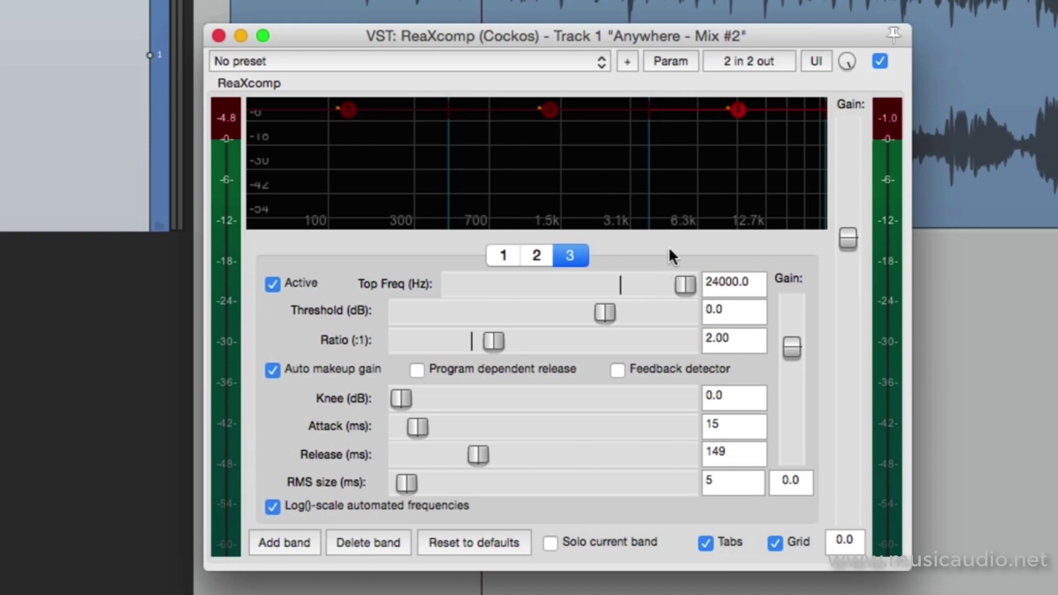
Adjust band 2 on the graph to a top frequency of 3991.2 Hz and reset its threshold to 0.0 dB.
mouse_move(549, 110)
left_mouse_down()
mouse_move(550, 126)
mouse_move(613, 146)
mouse_move(623, 175)
mouse_move(655, 172)
left_mouse_up()
double_click(537, 313)
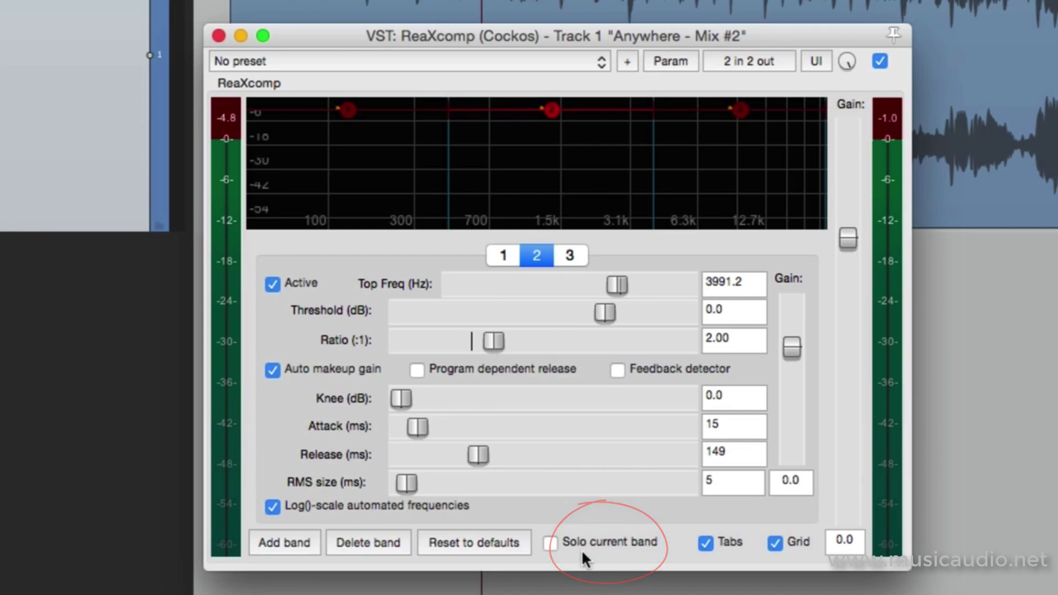
Solo the current band, switch the solo through bands 1, 2 and 3, and turn solo off.
left_click(550, 543)
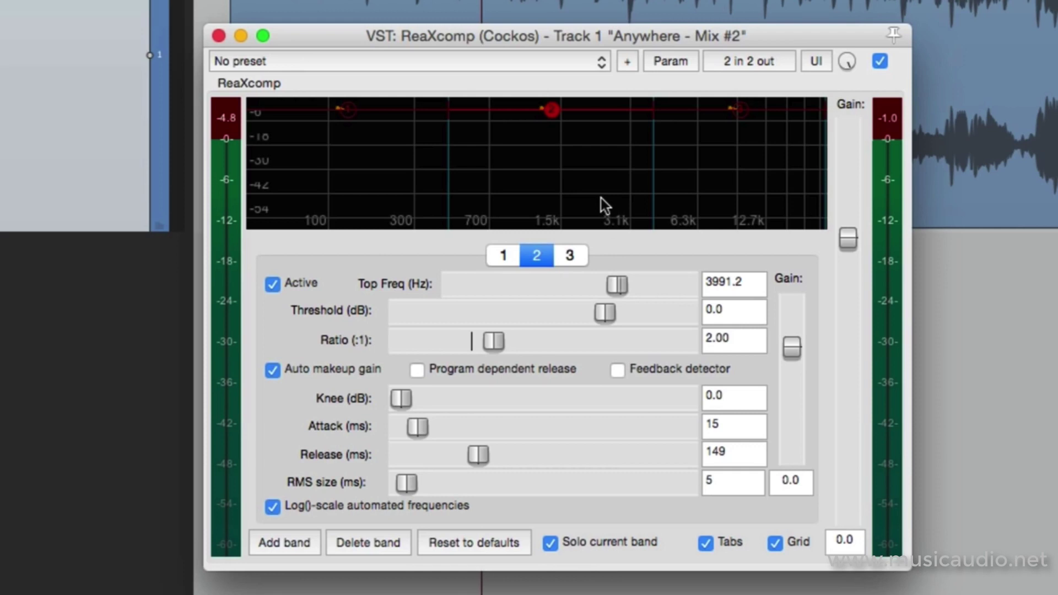
left_click(346, 113)
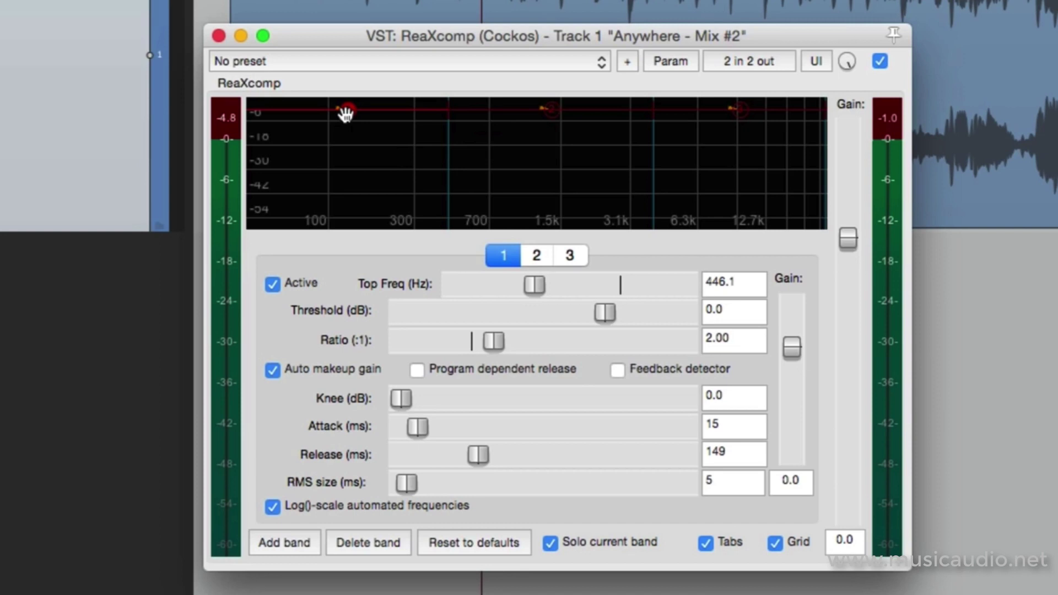
left_click(551, 109)
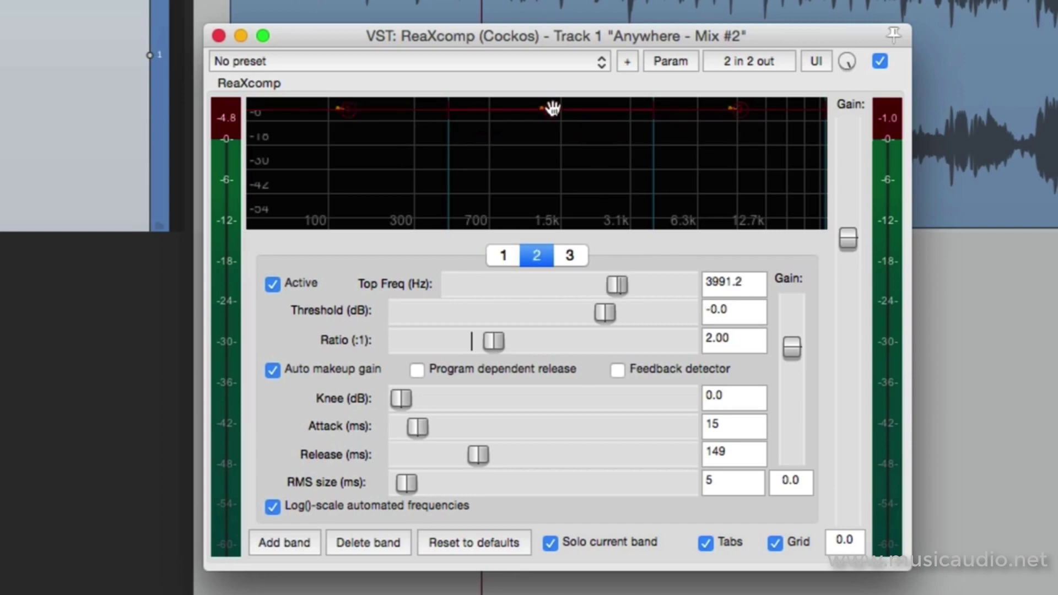
left_click(740, 109)
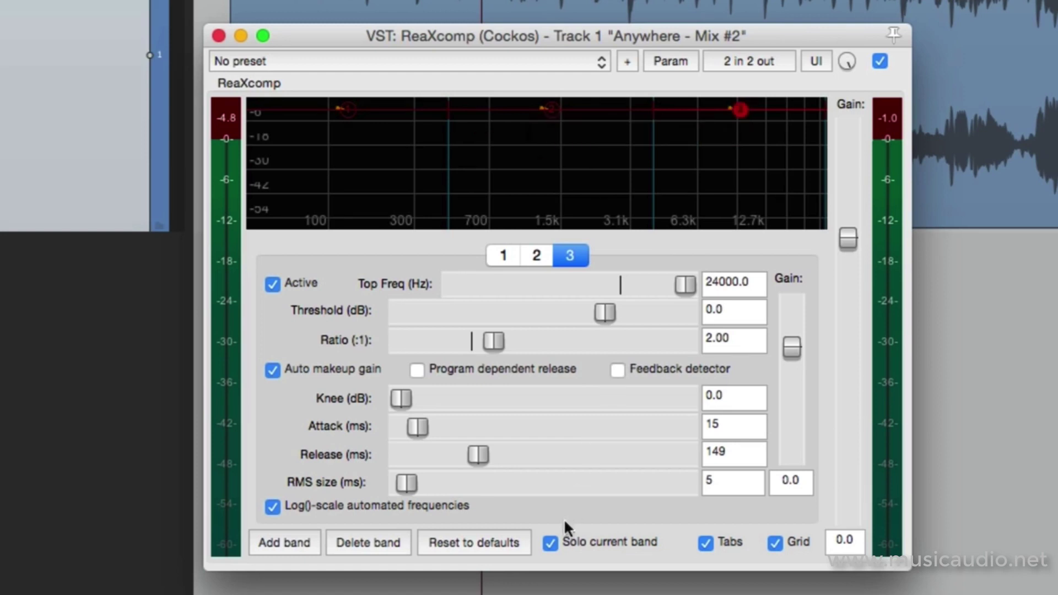
left_click(549, 545)
Play the track through all three bands, clear the output peak reading, and stop playback.
key("space")
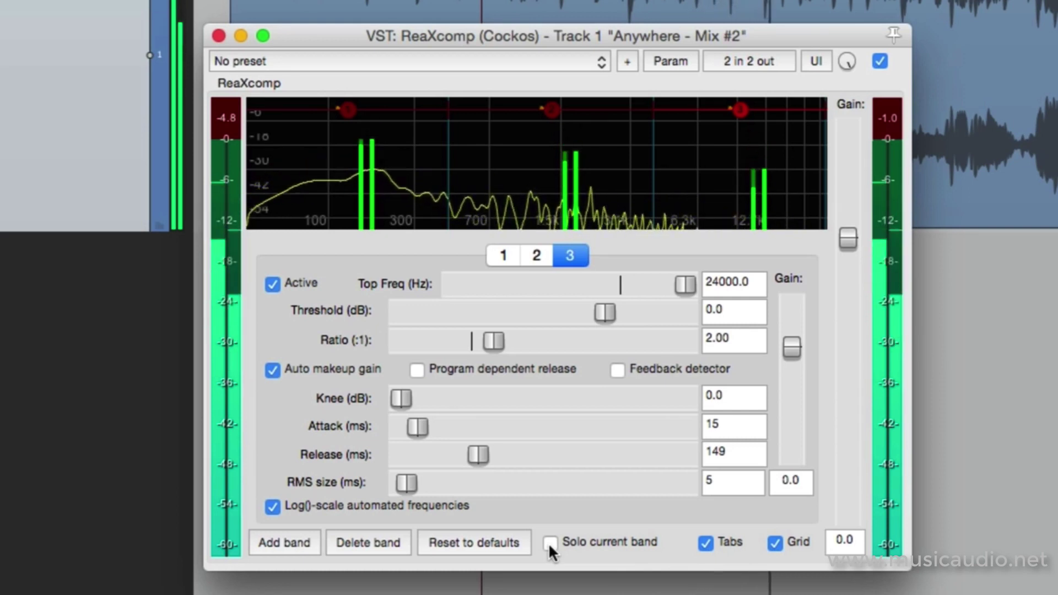
left_click(882, 120)
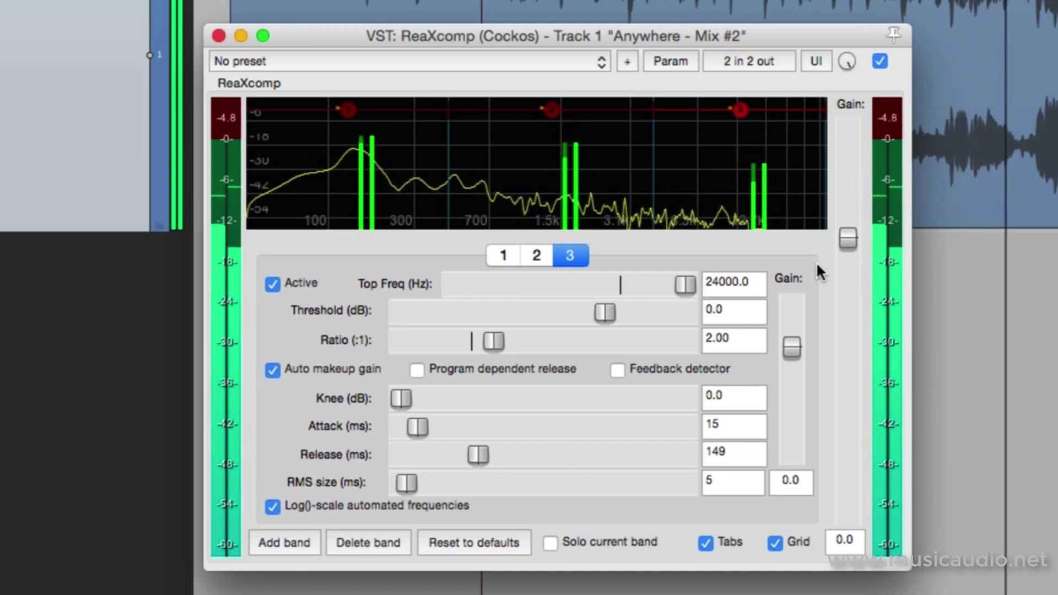
key("space")
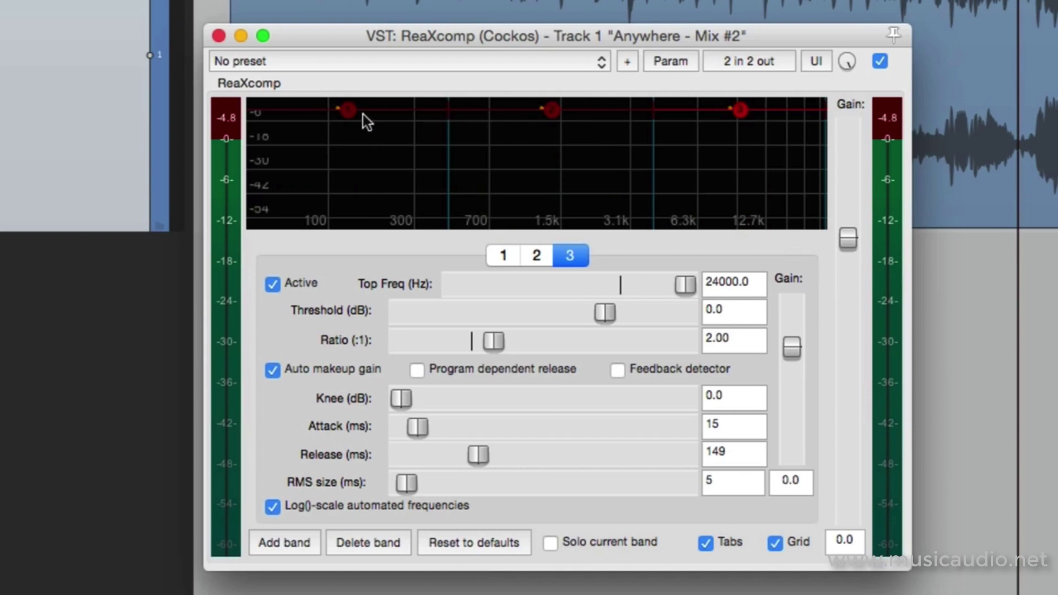
Select band 1, the lowest band, and solo it.
left_click(349, 109)
left_click(550, 543)
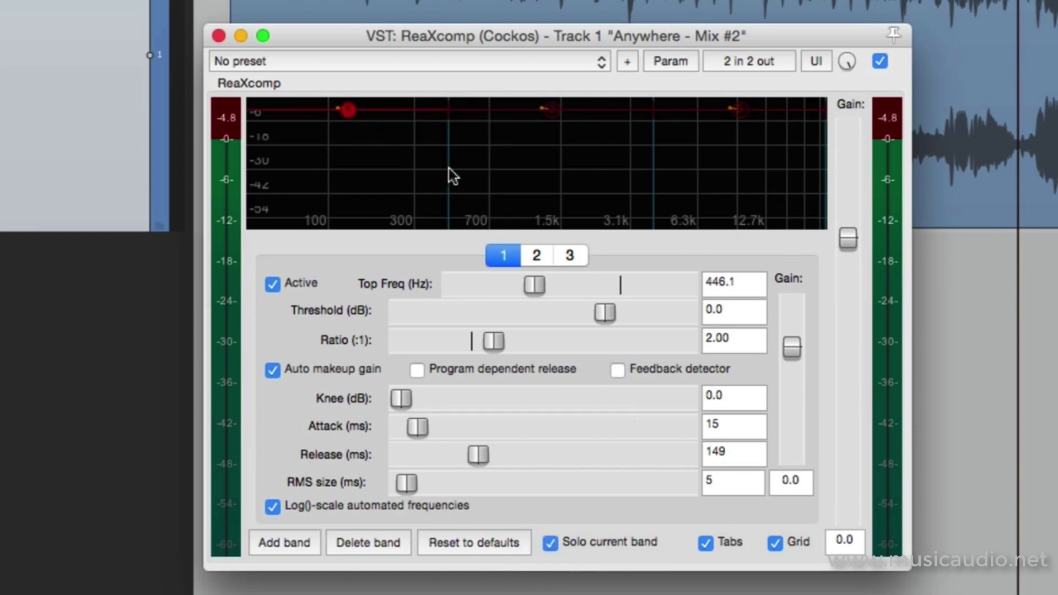
Play the soloed band 1, lower its top frequency to 286.5 Hz on the graph, and stop playback.
key("space")
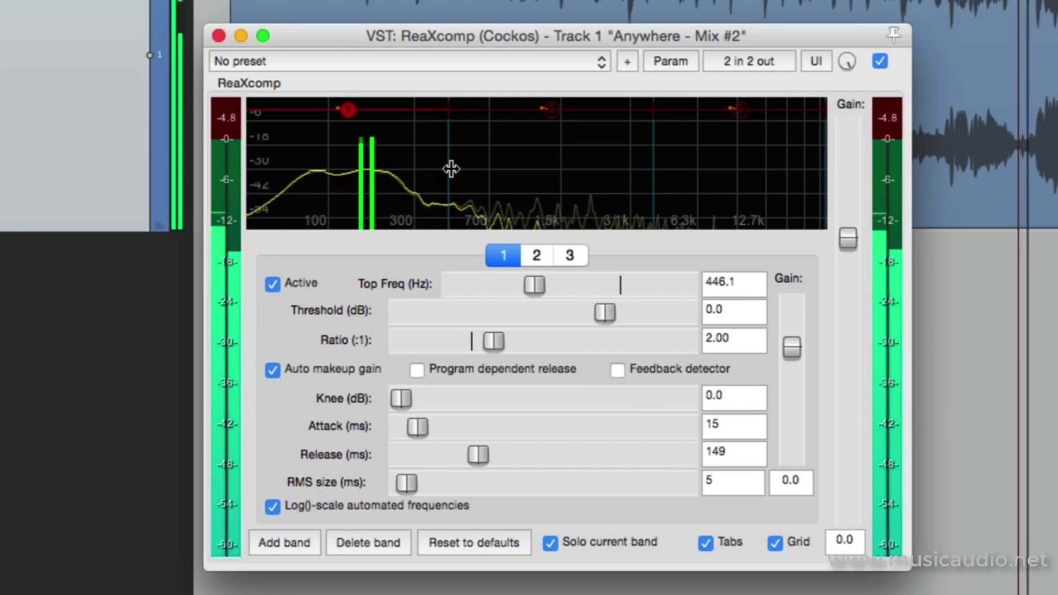
left_click_drag(451, 158, 408, 168)
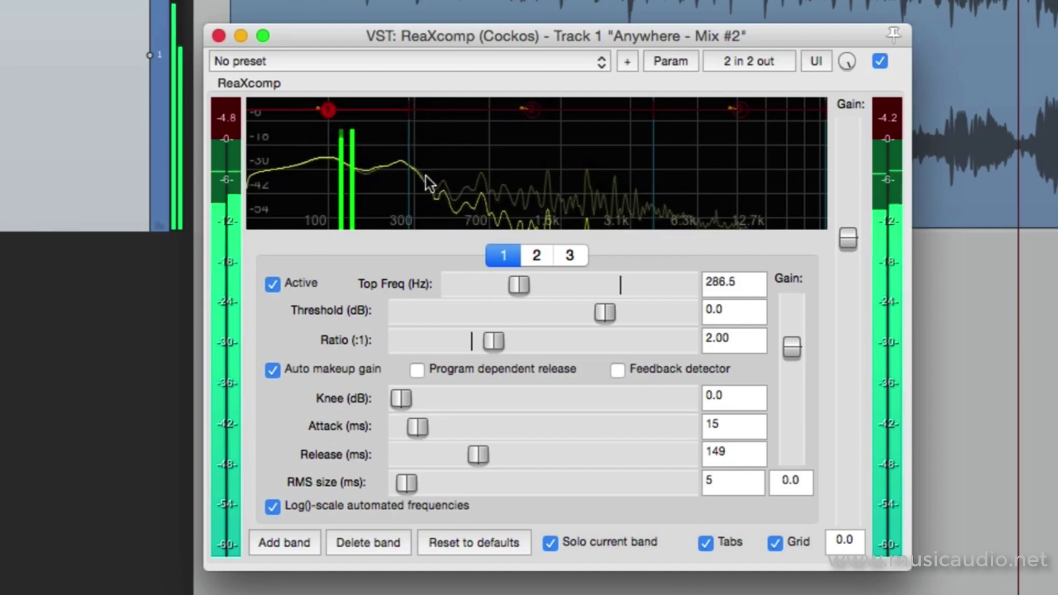
key("space")
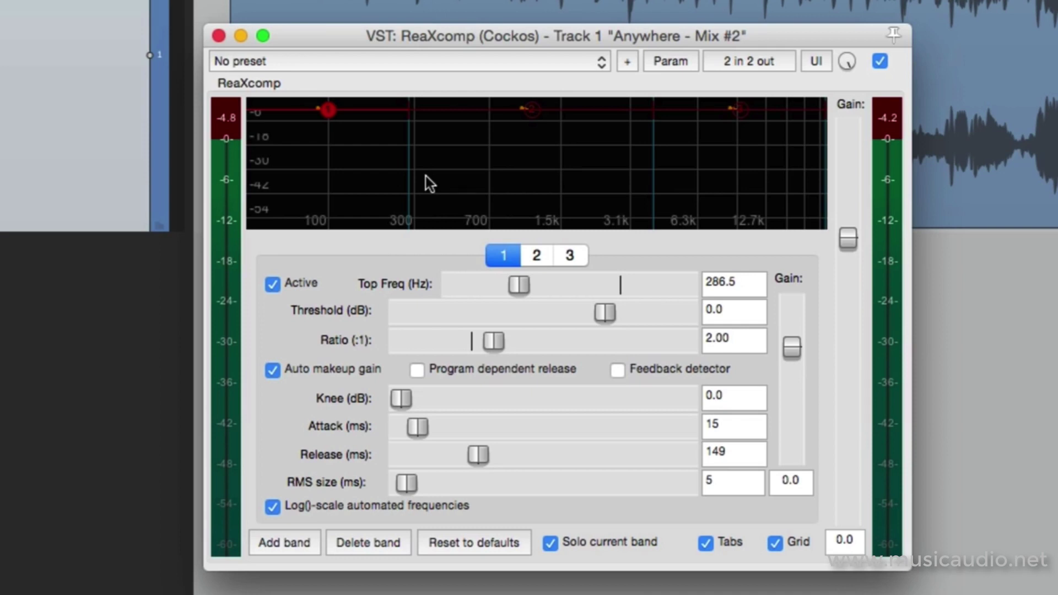
Solo band 3 during playback and move the crossover between bands 2 and 3 to about 5440 Hz.
left_click(724, 114)
key("space")
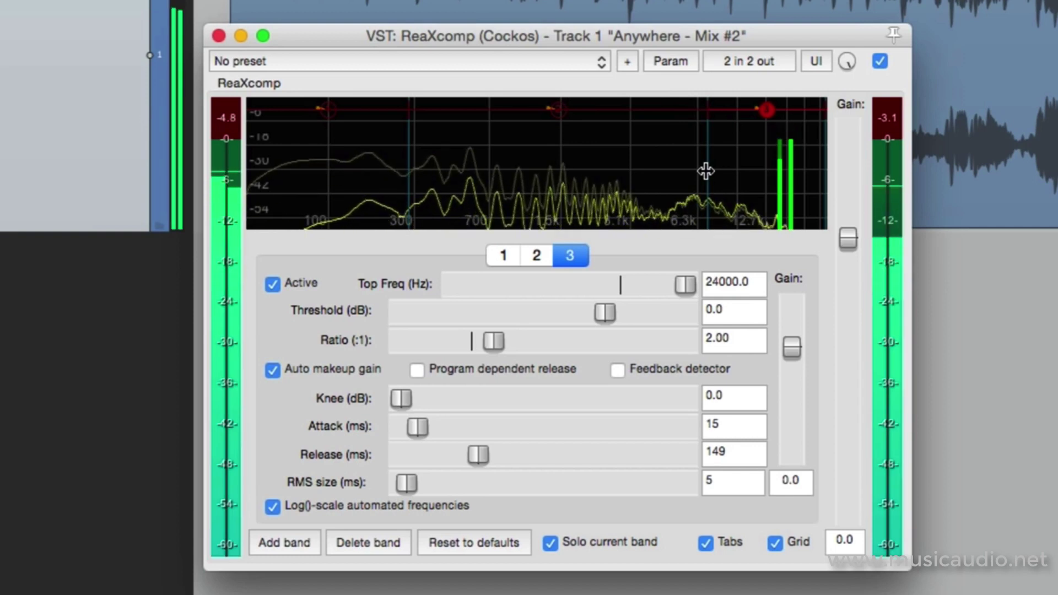
left_click_drag(706, 172, 684, 172)
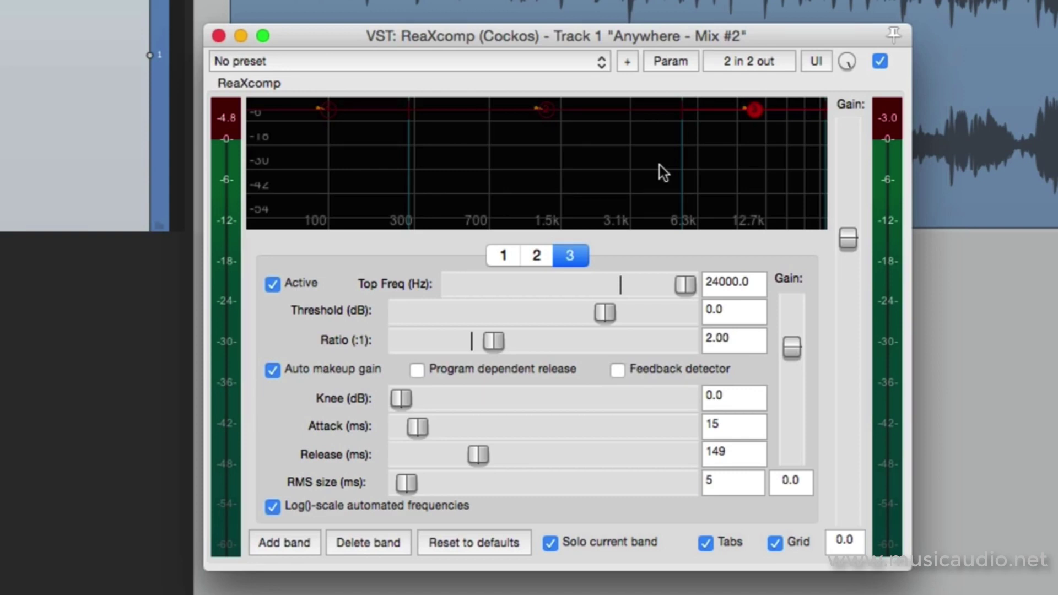
Listen to band 2 soloed and fine-tune its crossovers to 317.6 Hz below and 5566.3 Hz above.
left_click(547, 110)
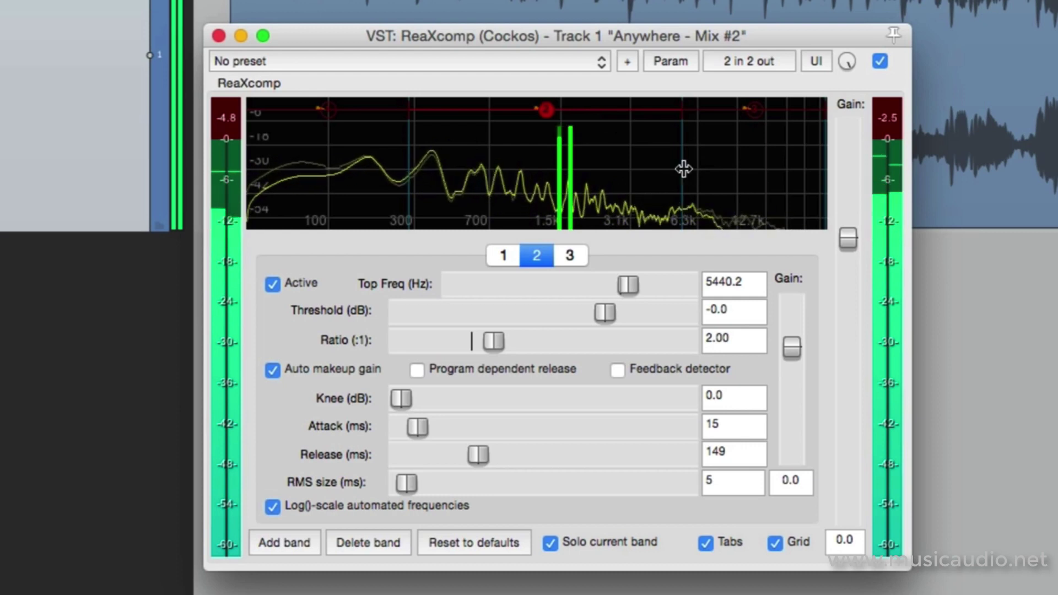
mouse_move(685, 167)
left_mouse_down()
mouse_move(675, 175)
mouse_move(685, 173)
left_mouse_up()
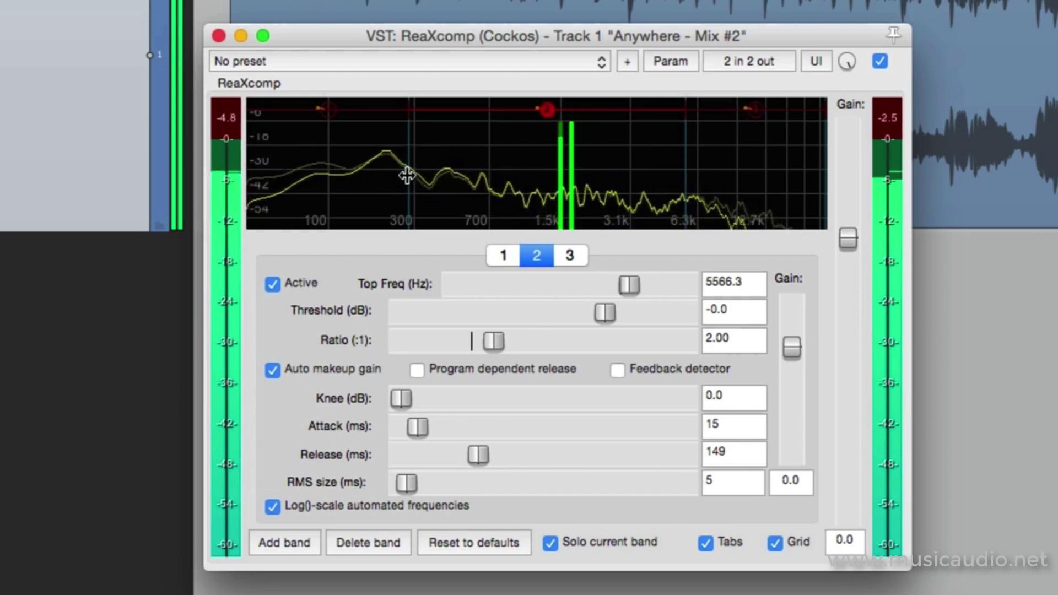
mouse_move(408, 174)
left_mouse_down()
mouse_move(390, 177)
mouse_move(419, 180)
left_mouse_up()
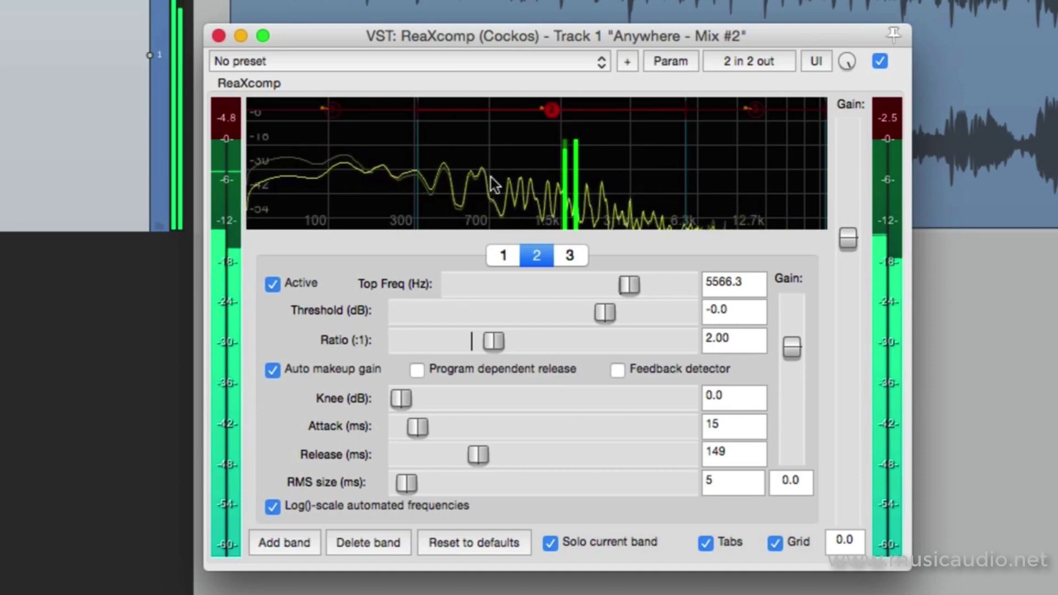
key("space")
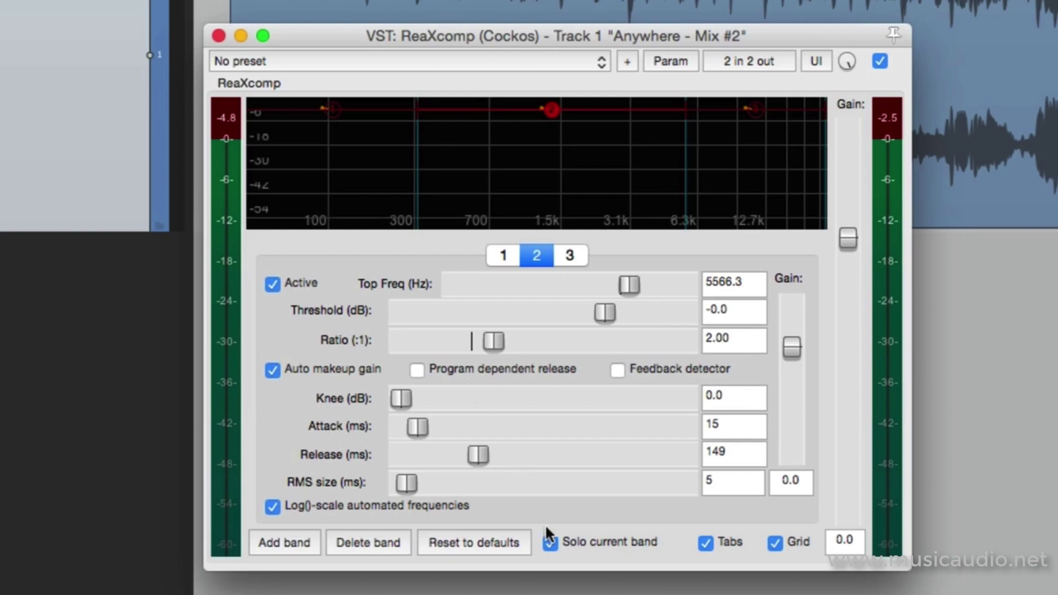
Turn off the band solo and toggle the plug-in's bypass on and off while all bands play.
left_click(550, 542)
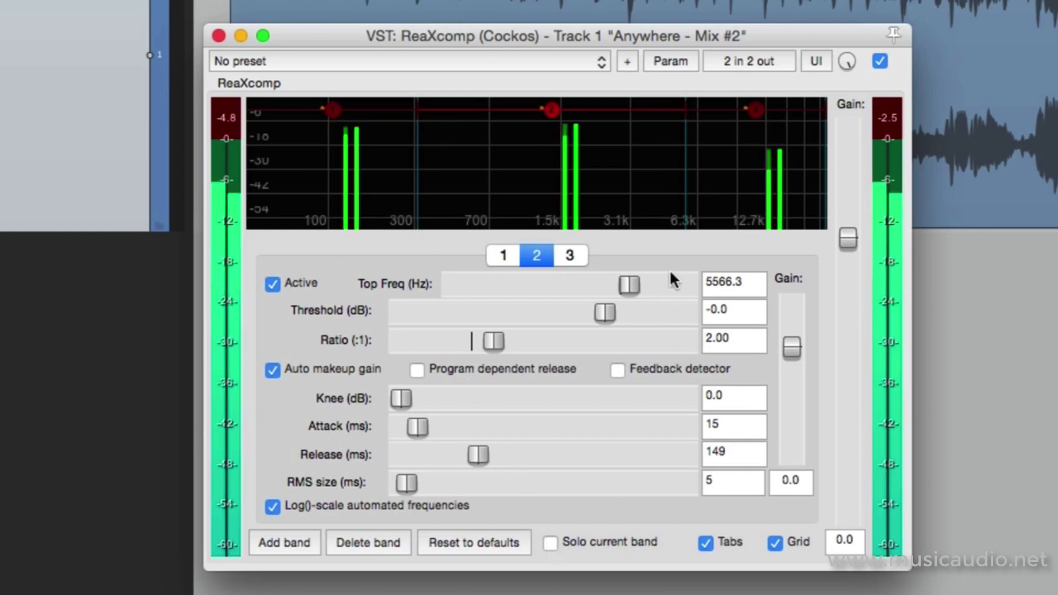
left_click(881, 61)
left_click(880, 62)
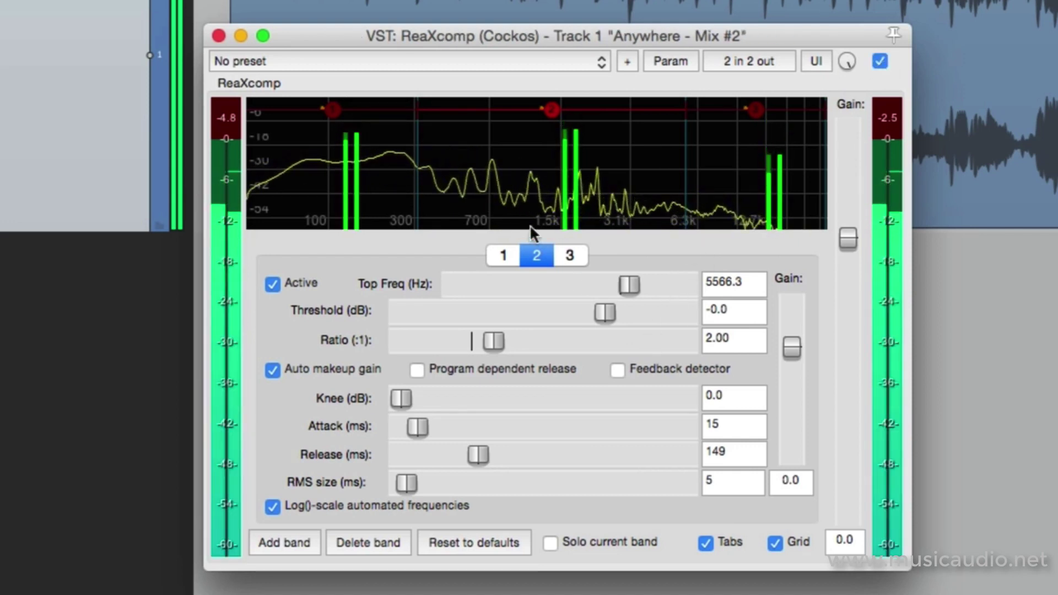
Lower the thresholds on the graph to -5.5 dB for bands 1 and 2 and -5.0 dB for band 3.
left_click_drag(552, 110, 553, 120)
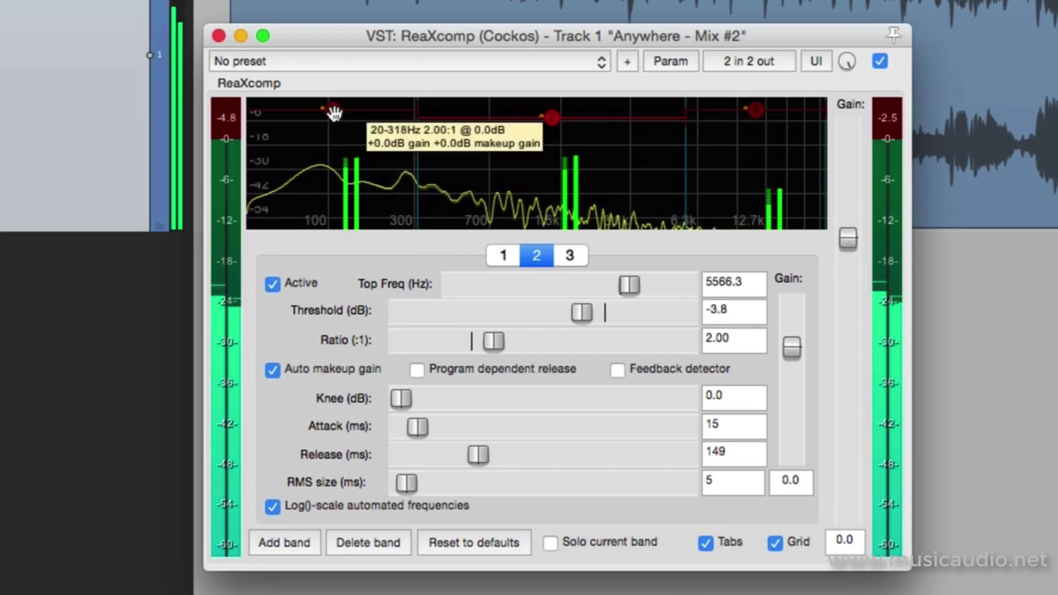
left_click_drag(331, 109, 335, 122)
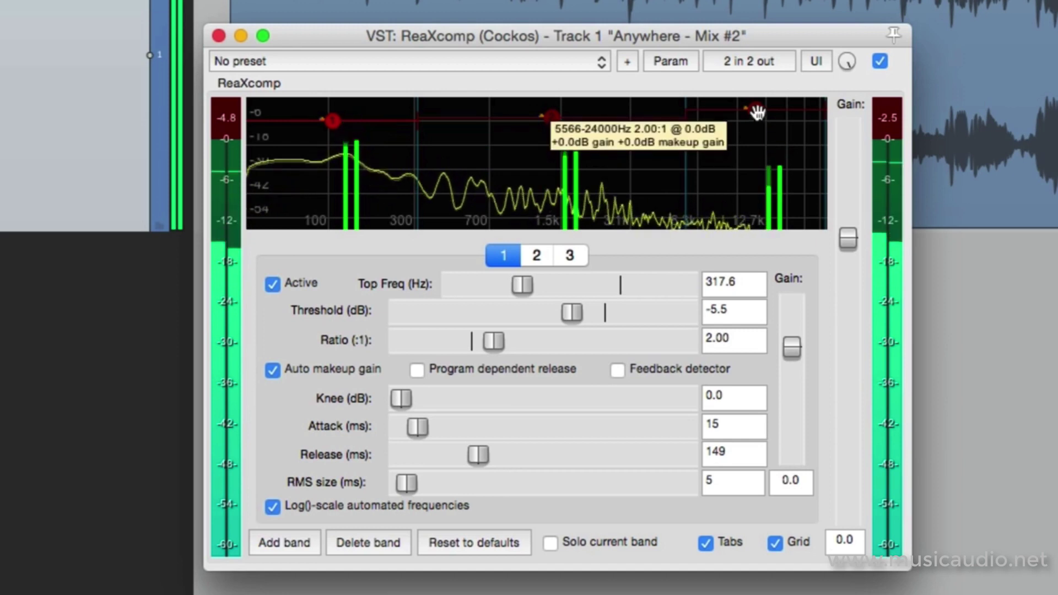
left_click_drag(755, 110, 759, 121)
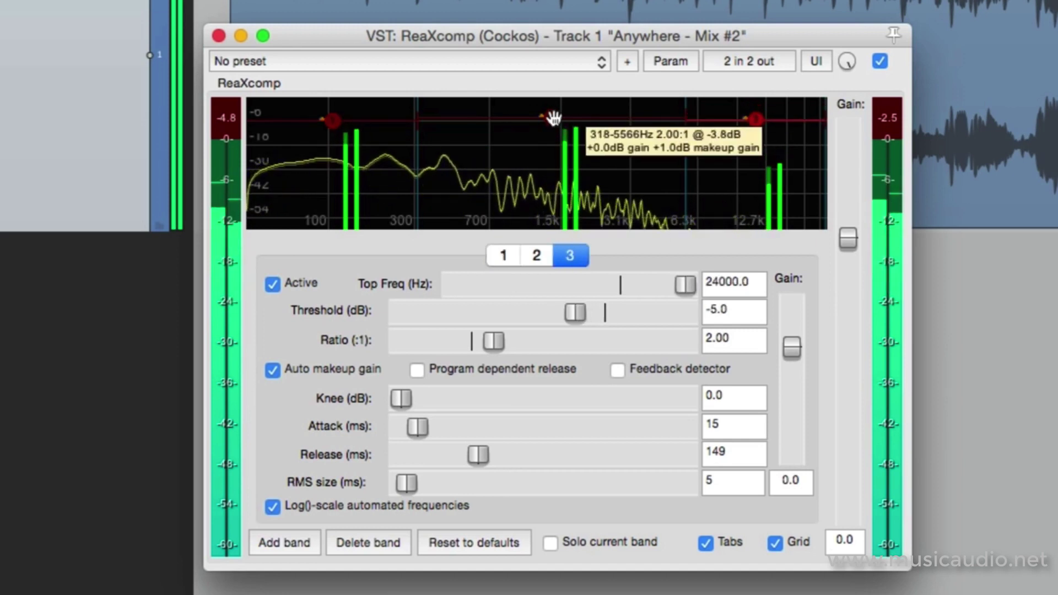
left_click_drag(550, 117, 554, 123)
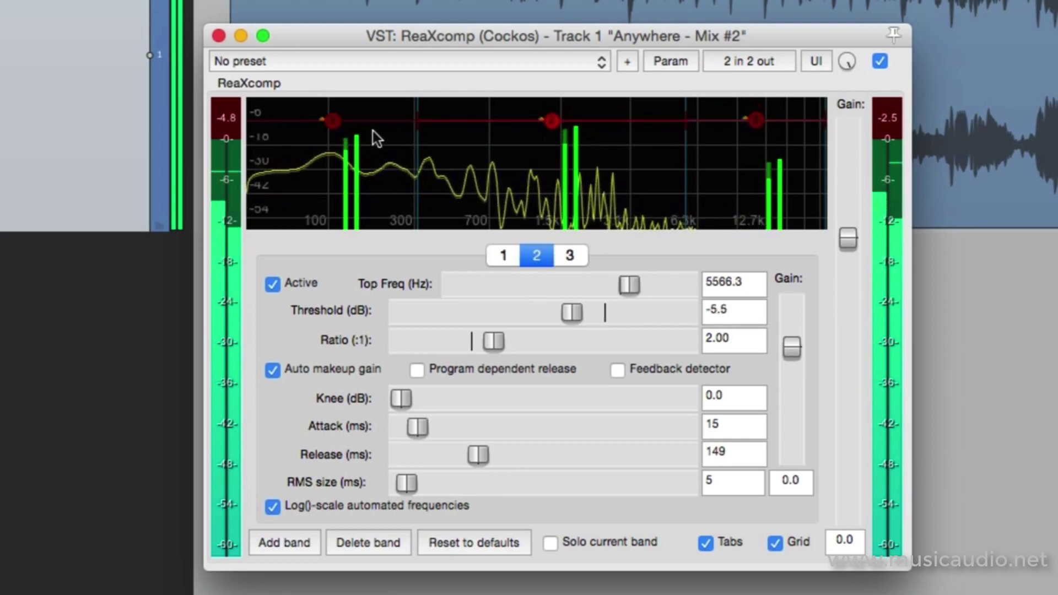
Lower the thresholds further on the graph to -7.2 dB for bands 1 and 3 and -6.6 dB for band 2.
left_click_drag(336, 125, 336, 128)
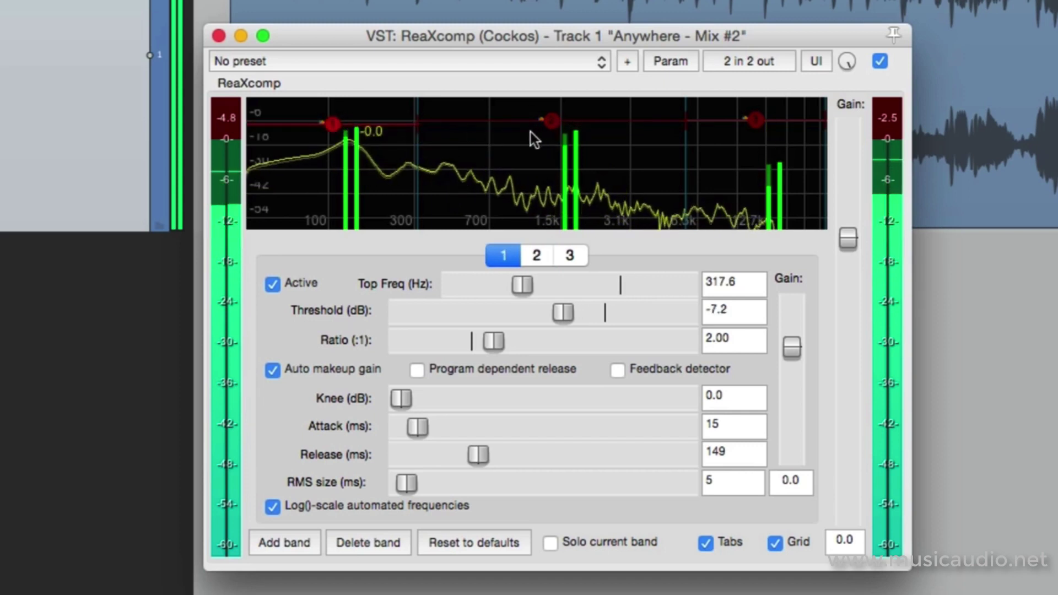
left_click_drag(553, 121, 553, 123)
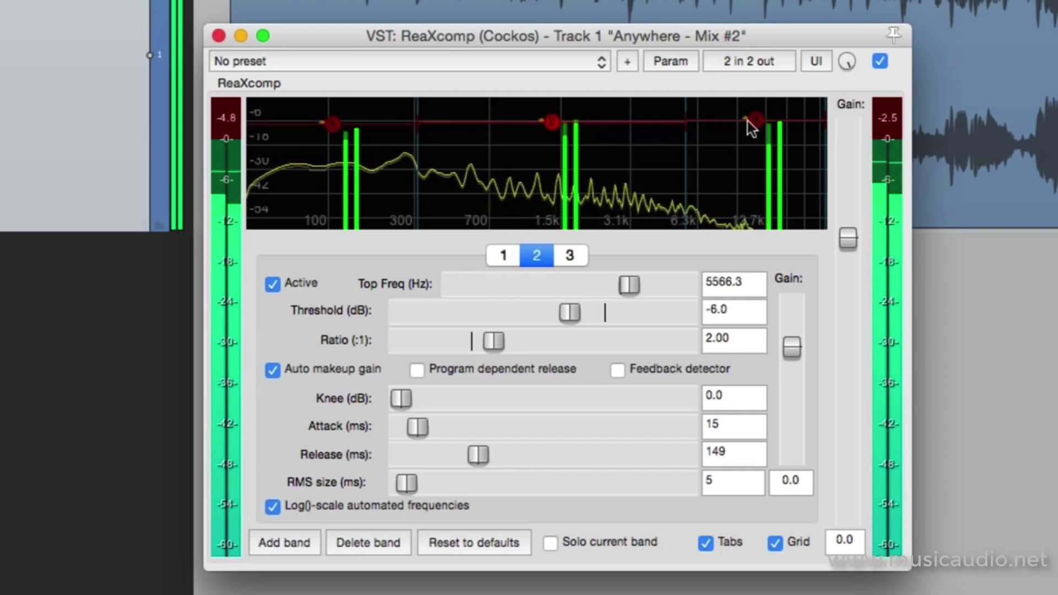
left_click_drag(755, 122, 756, 125)
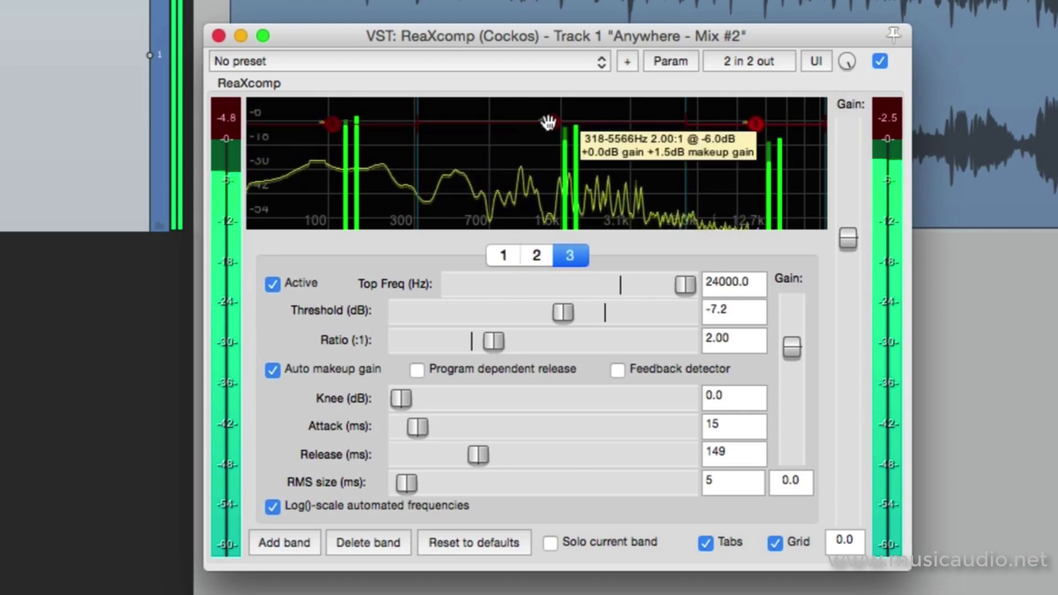
left_click_drag(548, 123, 549, 125)
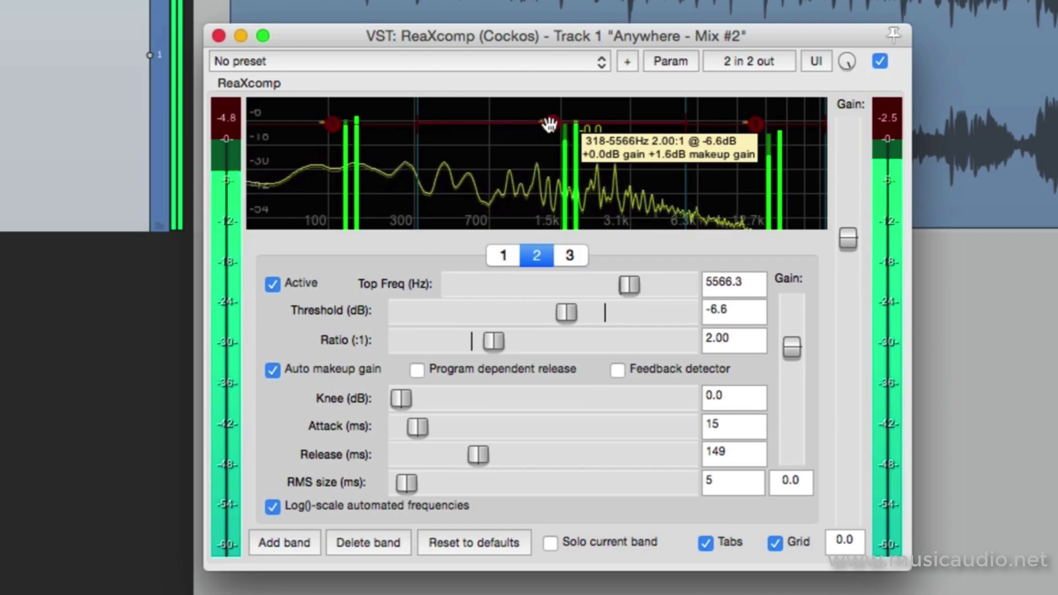
Bring the thresholds down to -8.3 dB for bands 1 and 3 and -7.7 dB for band 2.
left_click(335, 126)
left_click_drag(335, 127, 336, 130)
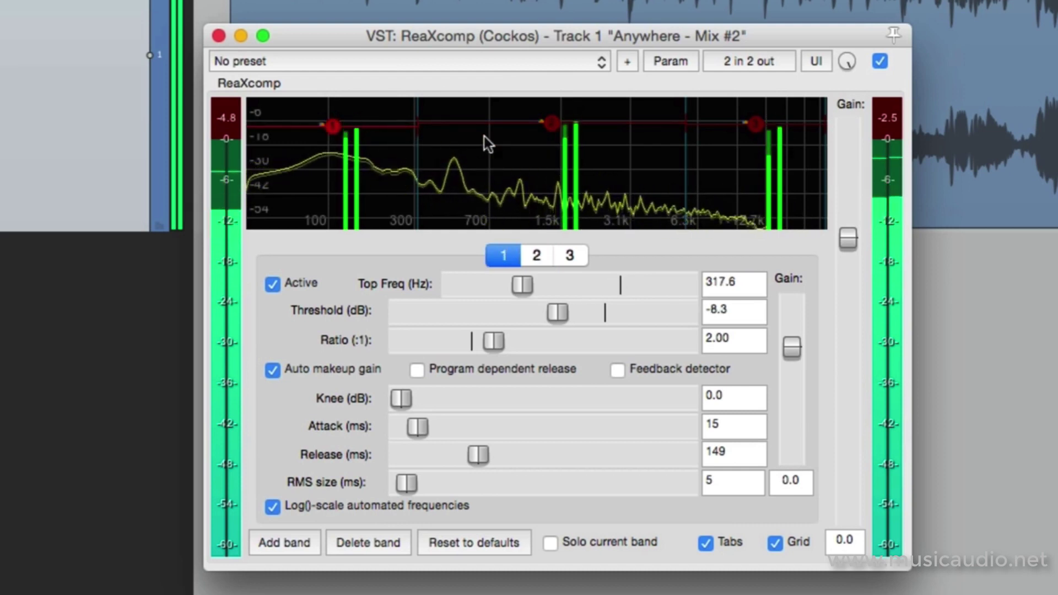
left_click_drag(551, 123, 551, 132)
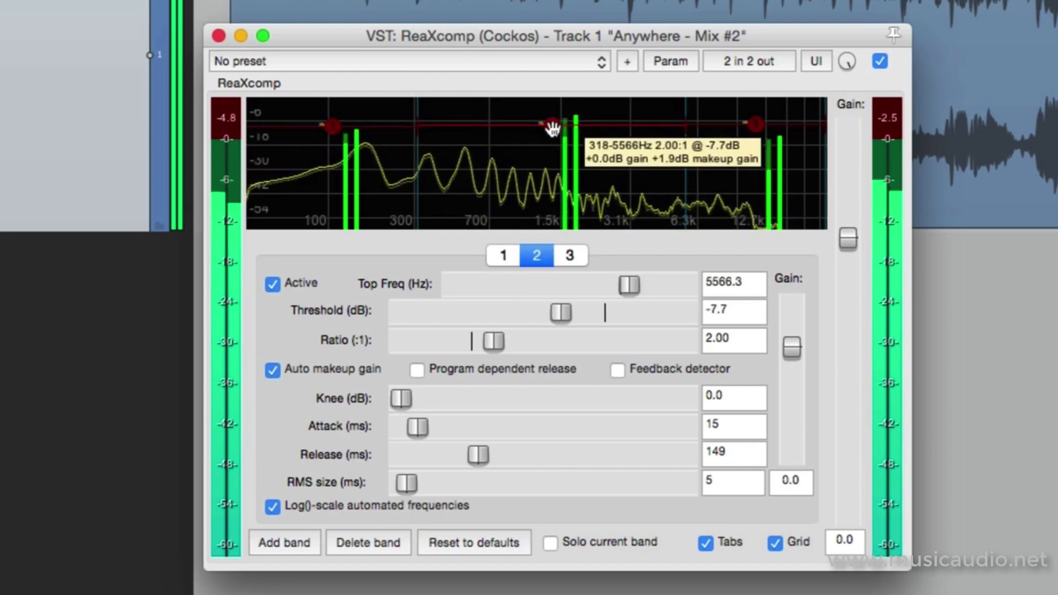
left_click_drag(760, 124, 759, 126)
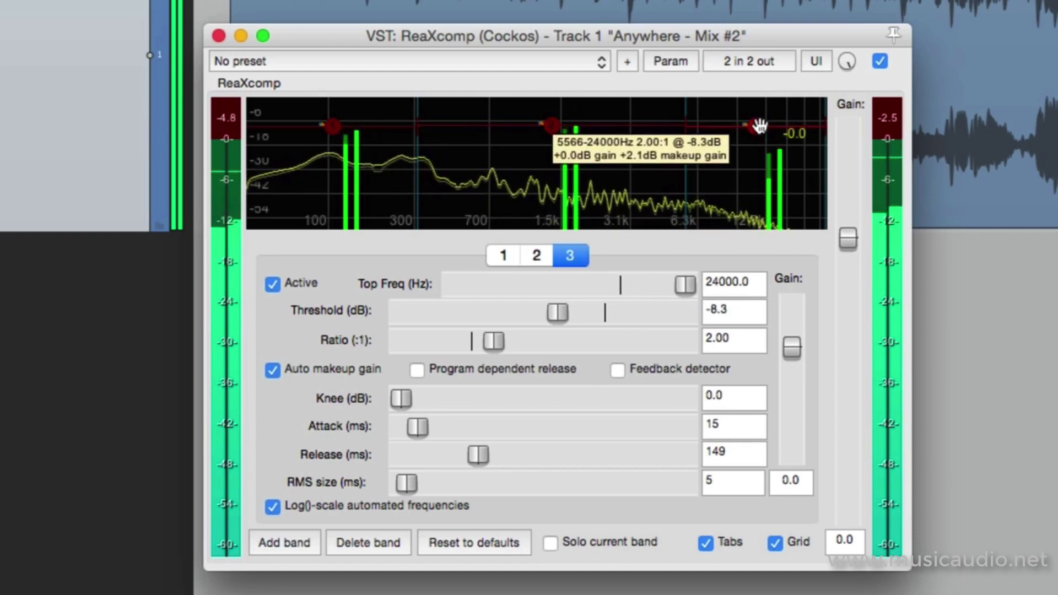
Bypass and re-enable the compressor to compare the sound, and stop playback.
left_click(880, 62)
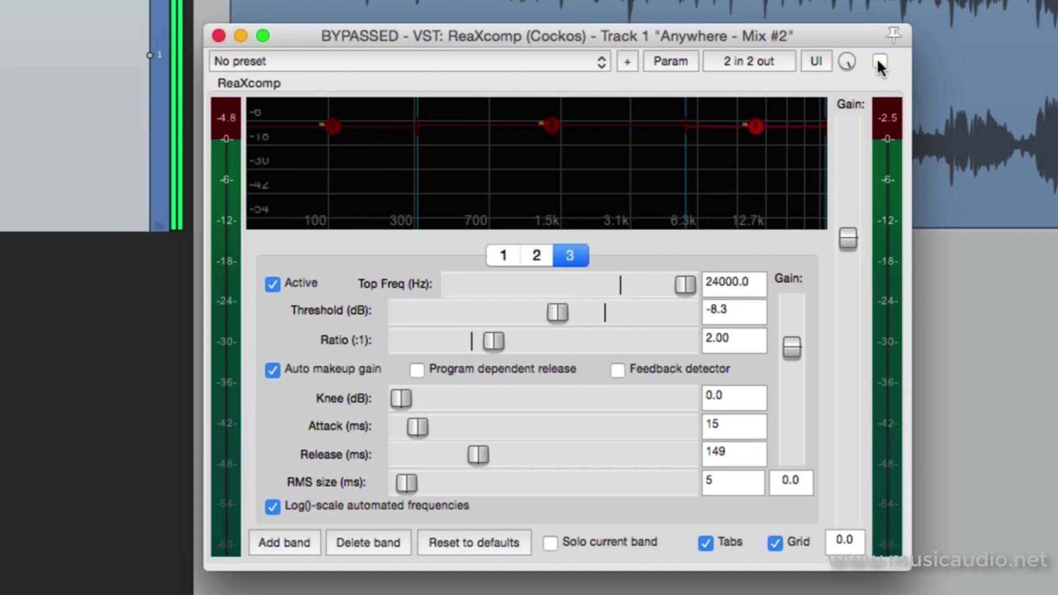
left_click(880, 61)
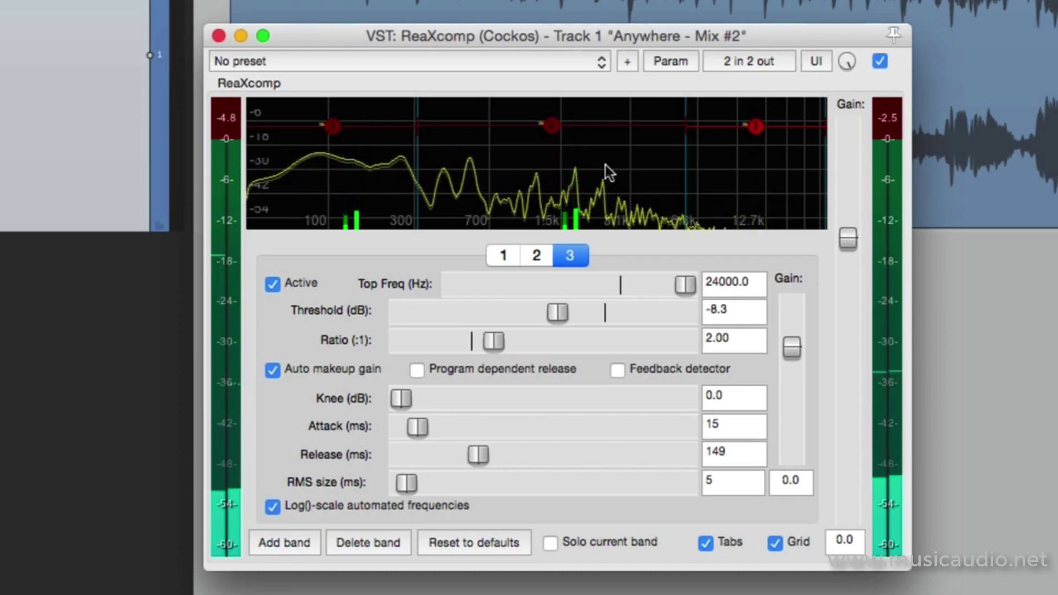
key("space")
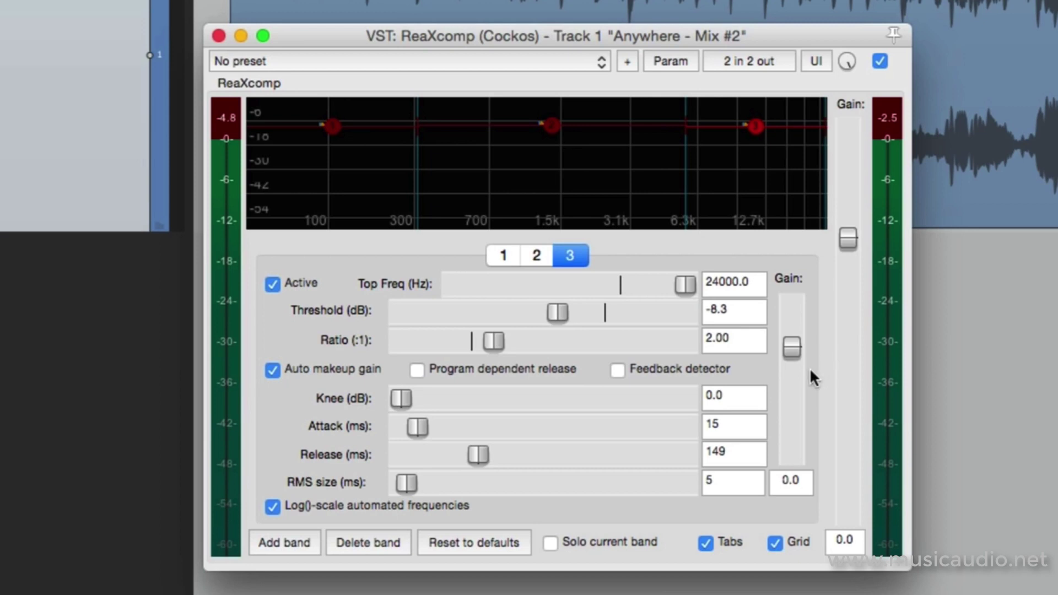
During playback, try a gain of 0.3 dB on band 3 and 2.0 dB on band 1, and reset band 1's gain.
key("space")
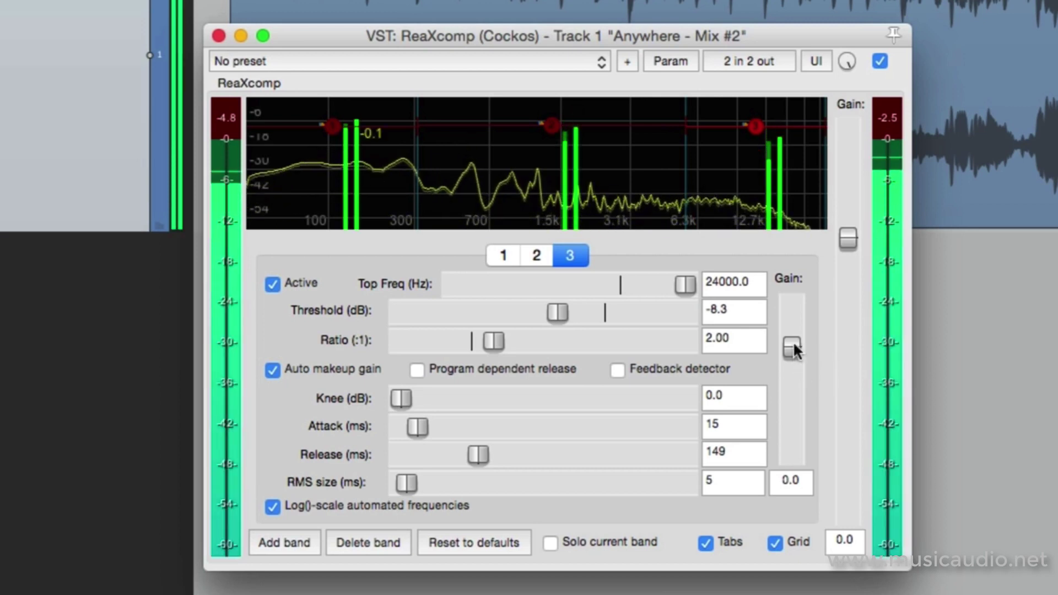
mouse_move(794, 346)
left_mouse_down()
mouse_move(794, 396)
mouse_move(802, 339)
left_mouse_up()
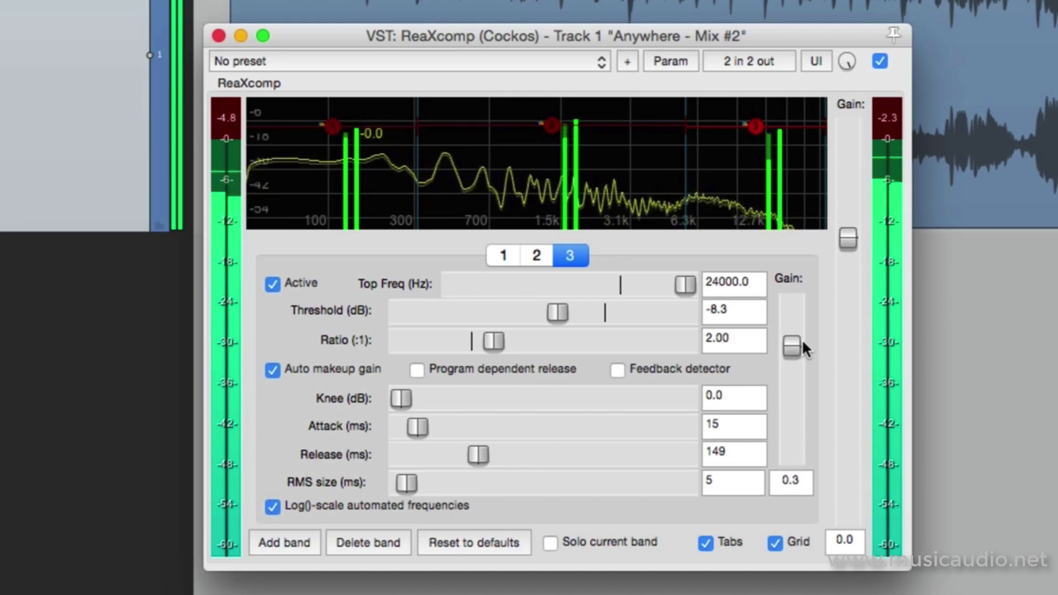
left_click(334, 126)
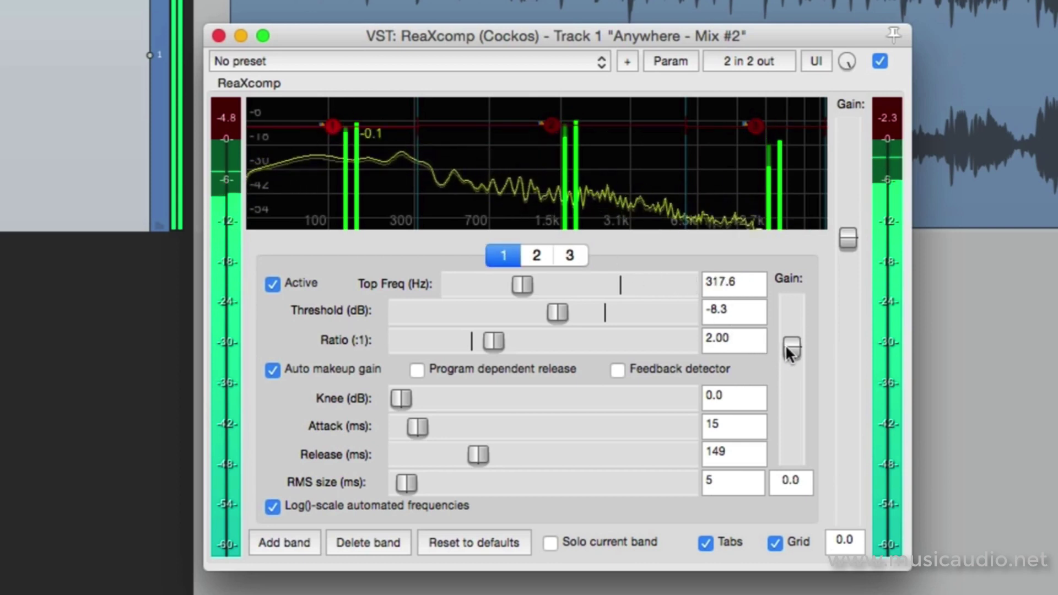
mouse_move(786, 348)
left_mouse_down()
mouse_move(789, 426)
mouse_move(795, 338)
left_mouse_up()
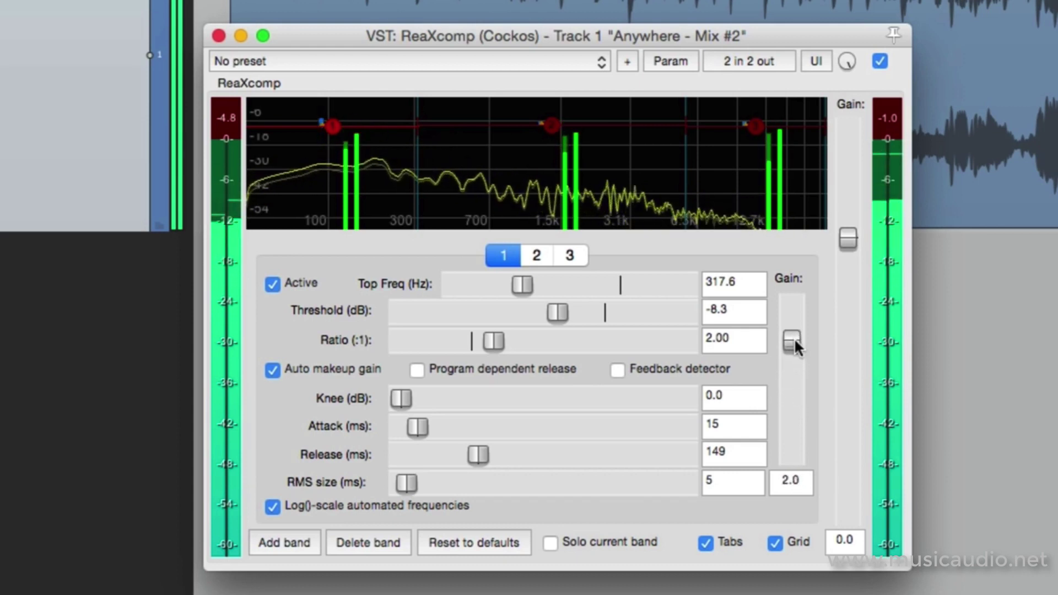
double_click(792, 341)
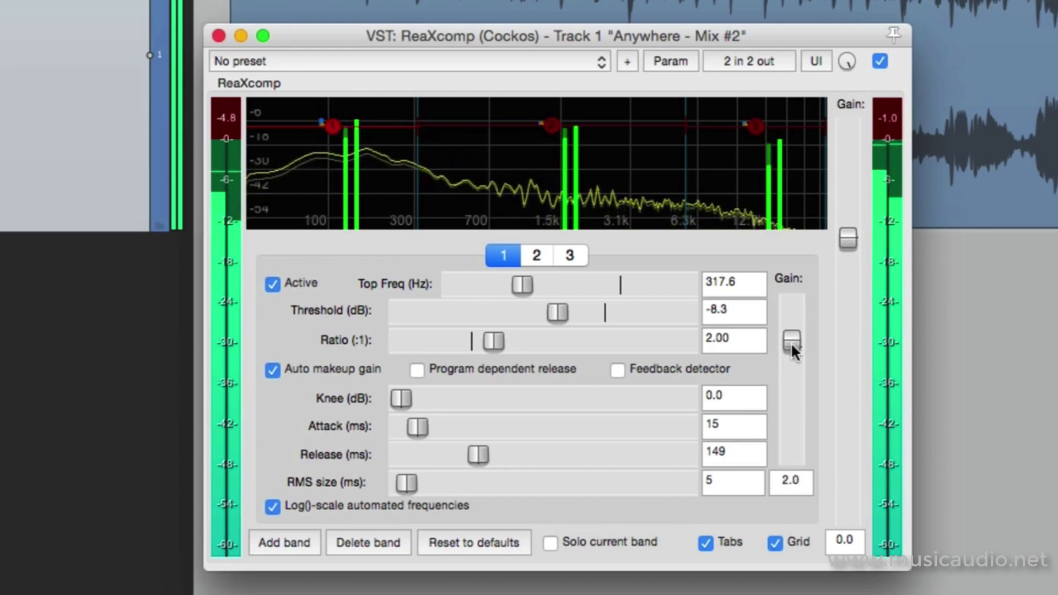
Select band 2, switch to band 3, raise its gain to 0.3 dB, and reset that gain to 0.0 dB.
left_click(554, 121)
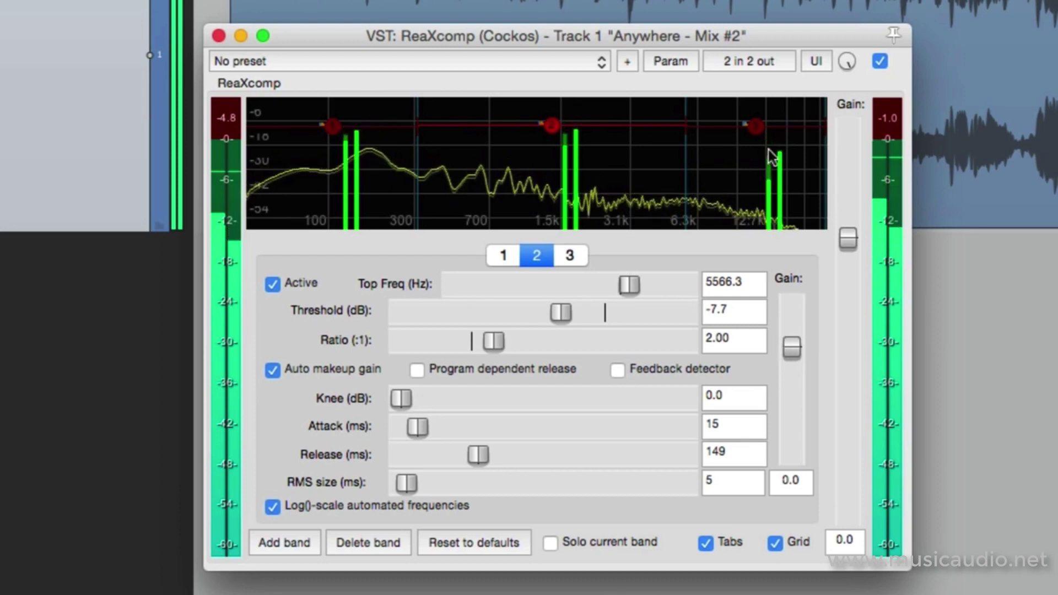
left_click(756, 126)
left_click_drag(791, 348, 792, 343)
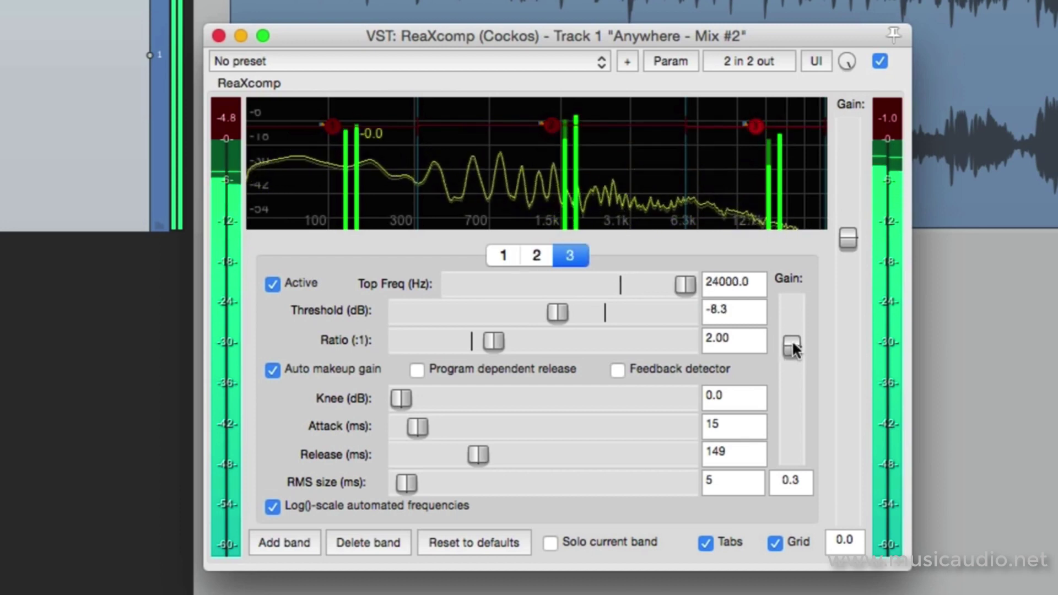
double_click(792, 341)
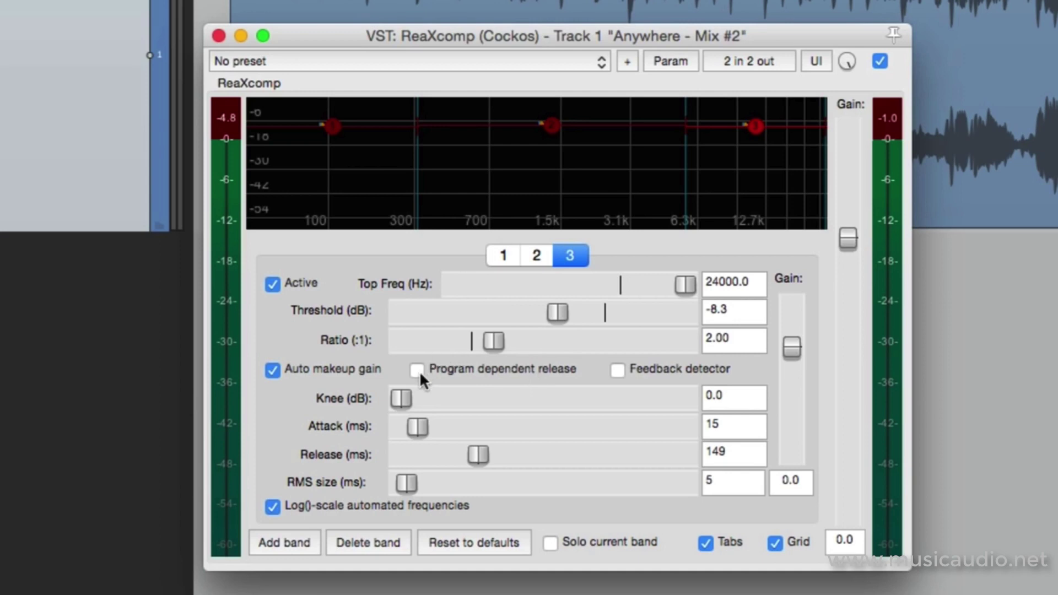
Switch through band 2 to band 1 and enable program dependent release for band 1.
left_click(537, 254)
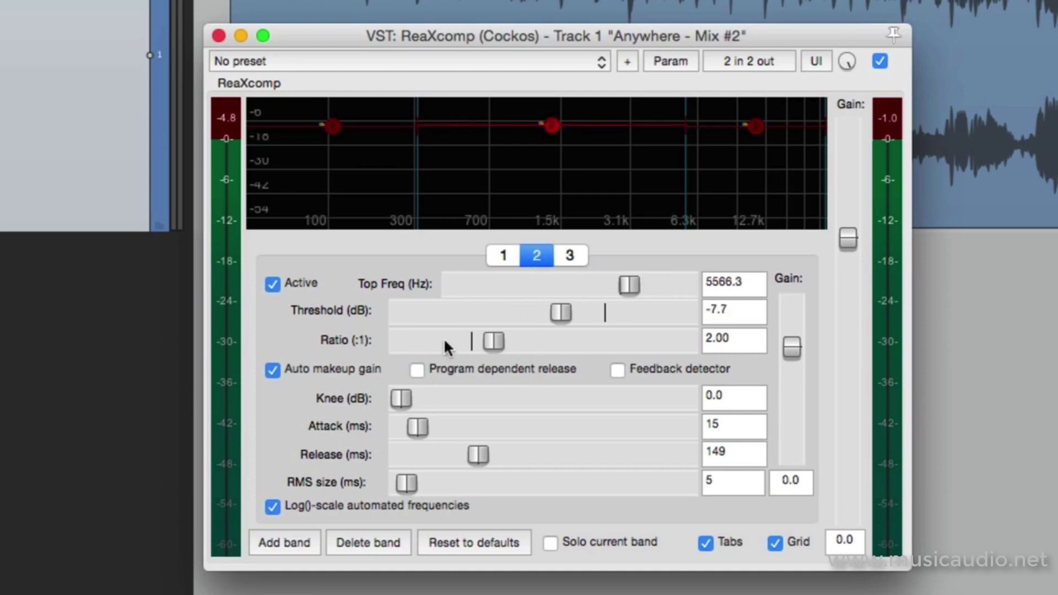
left_click(501, 256)
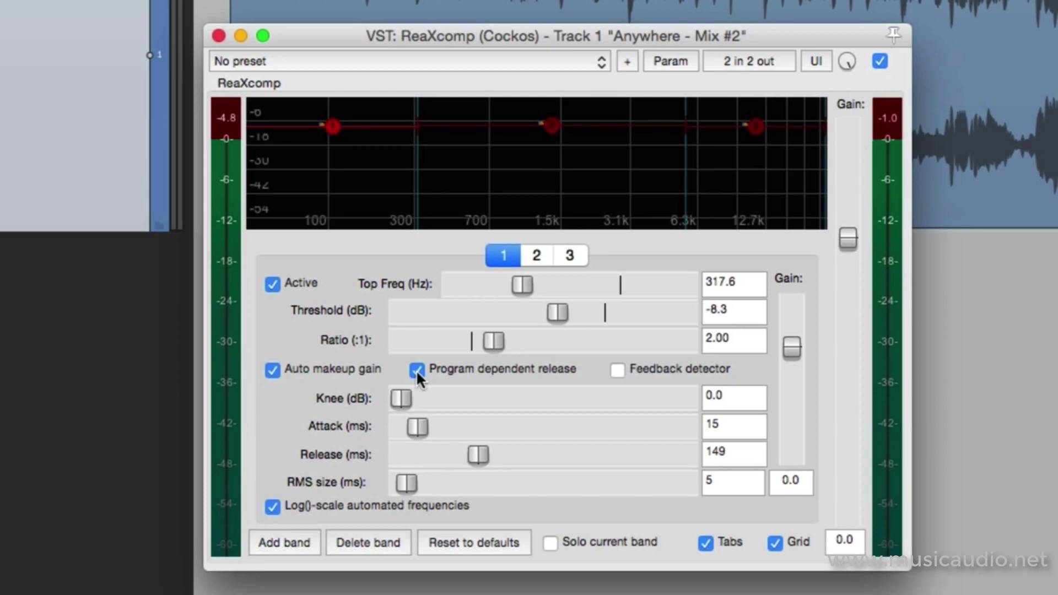
Start playback, reset the output peak reading, and bypass and re-enable the compressor to compare the sound.
key("space")
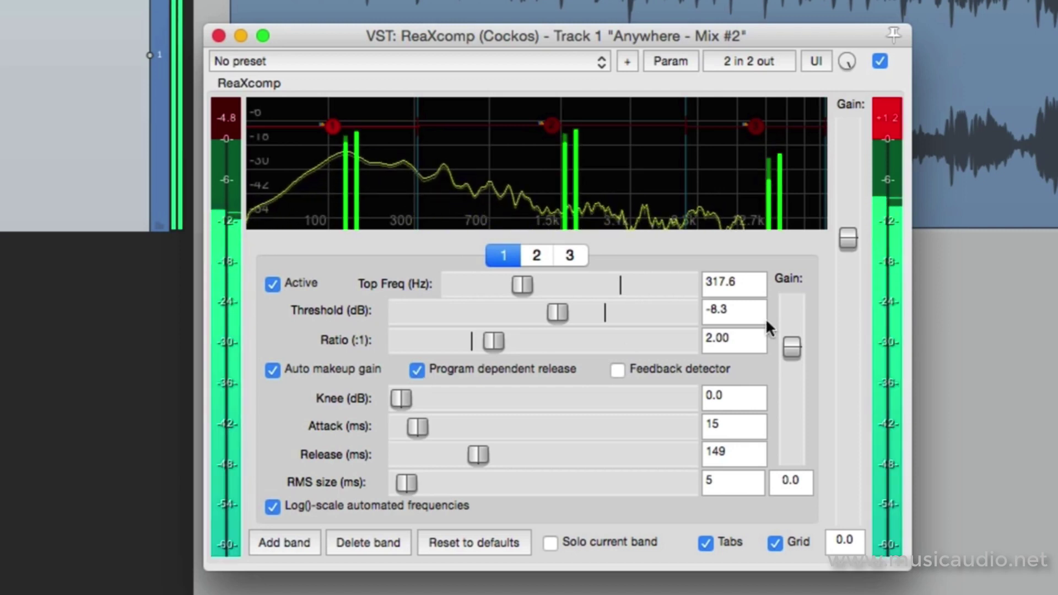
left_click(896, 124)
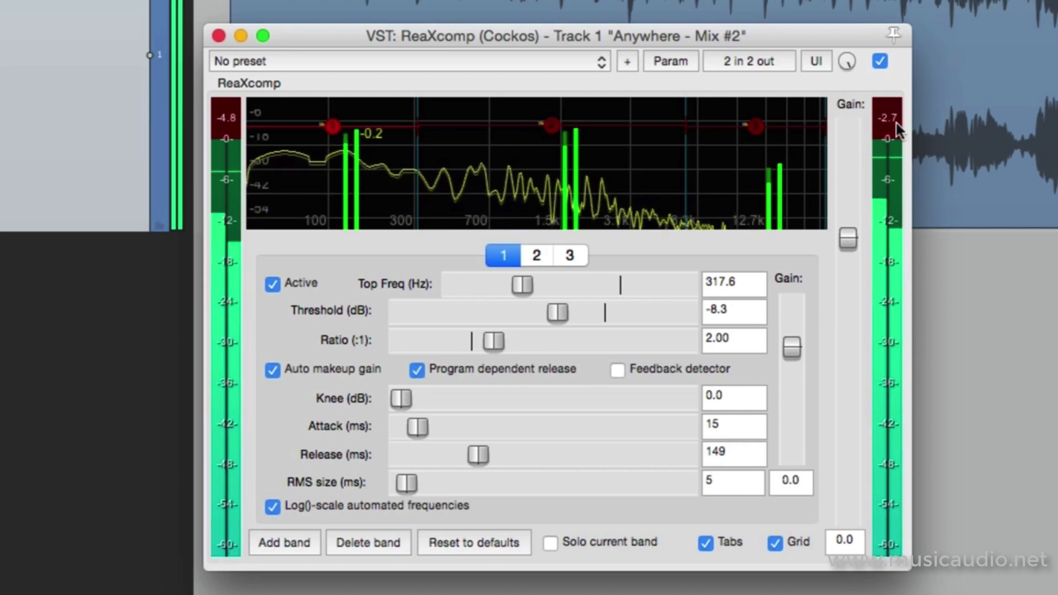
left_click(880, 61)
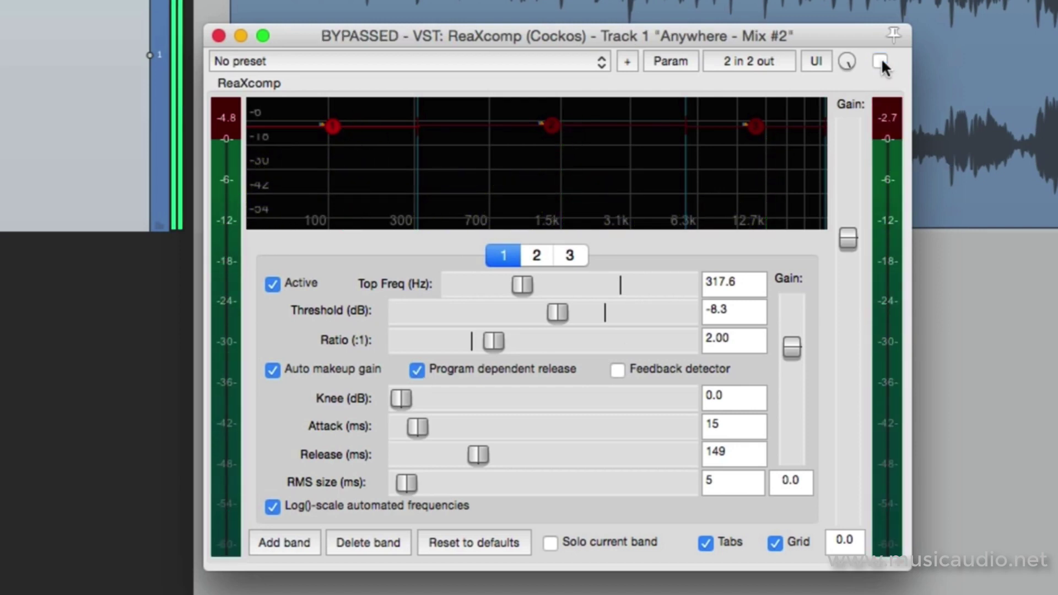
left_click(881, 59)
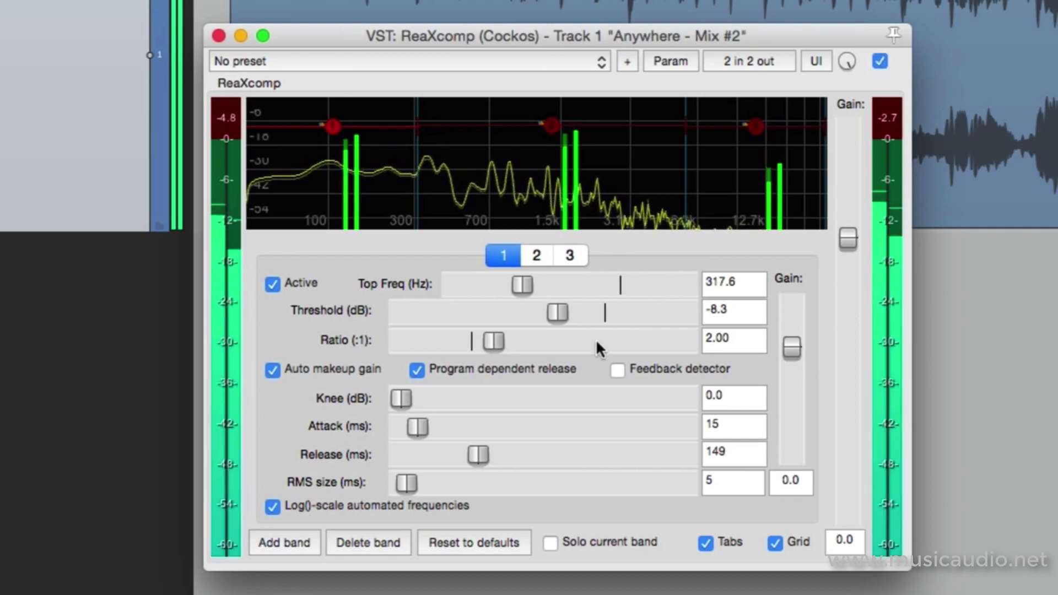
Turn off program dependent release on bands 1, 2 and 3.
left_click(417, 369)
left_click(555, 126)
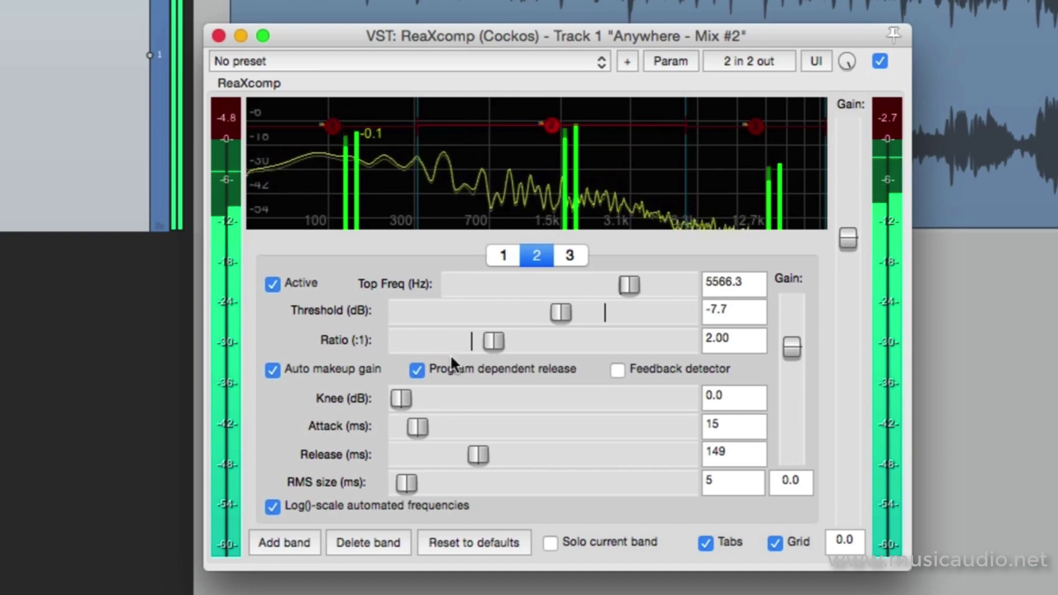
left_click(417, 370)
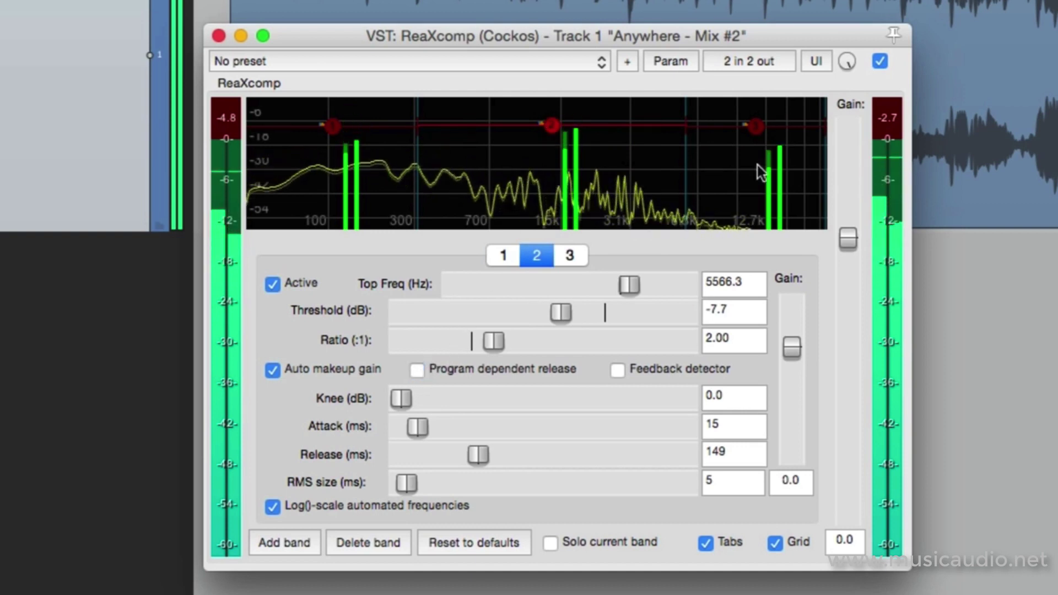
left_click(761, 130)
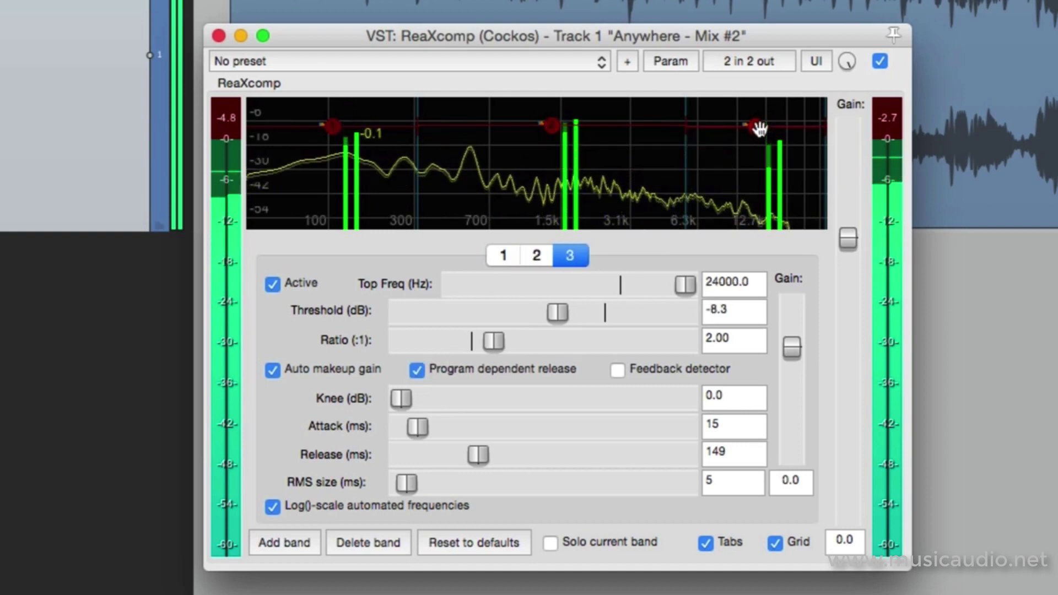
left_click(417, 369)
Lower the thresholds of band 3 to -14.3 dB, band 2, and band 1 to -13.2 dB, and compare against bypass.
mouse_move(756, 130)
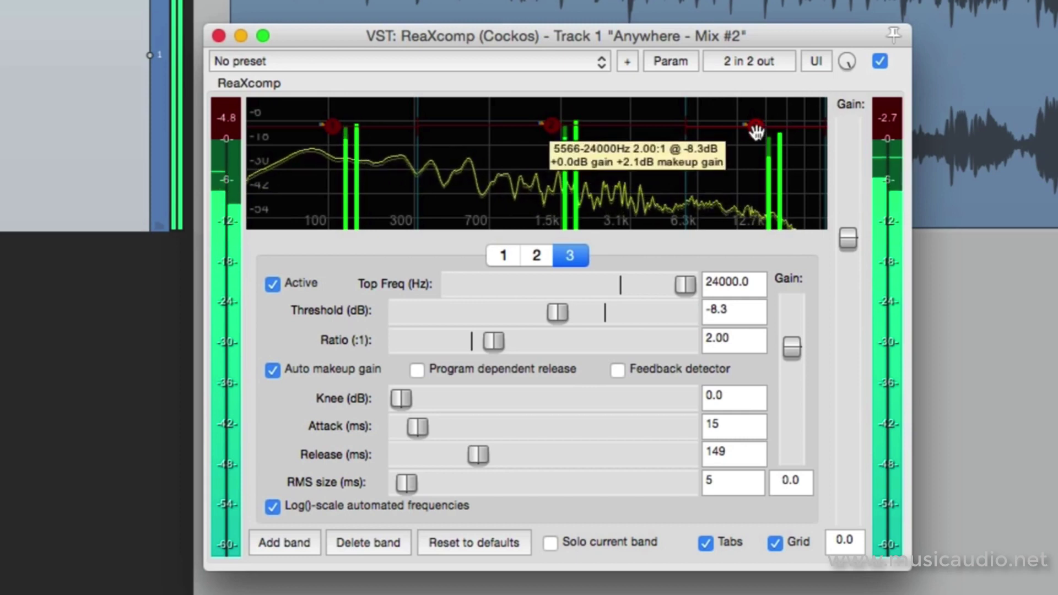
left_click_drag(756, 132, 756, 142)
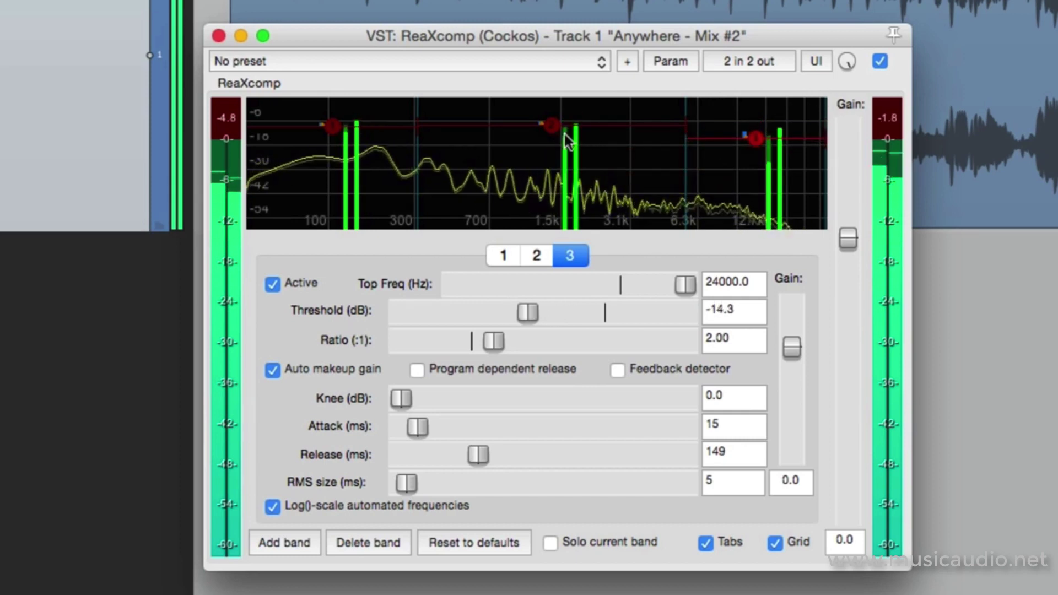
mouse_move(554, 129)
left_click_drag(555, 129, 554, 137)
mouse_move(333, 127)
left_click_drag(333, 126, 335, 135)
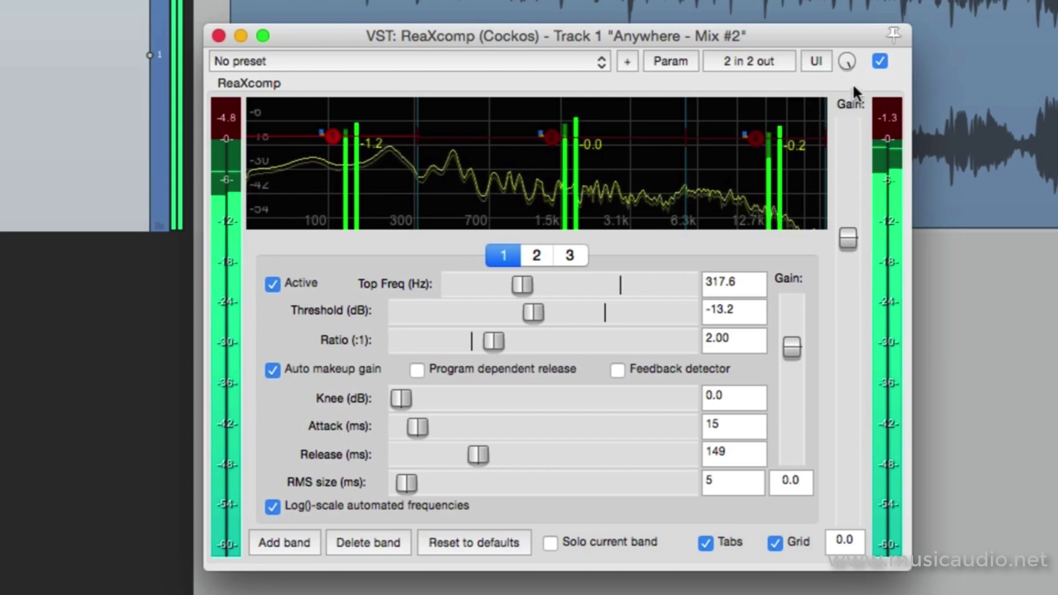
left_click(880, 61)
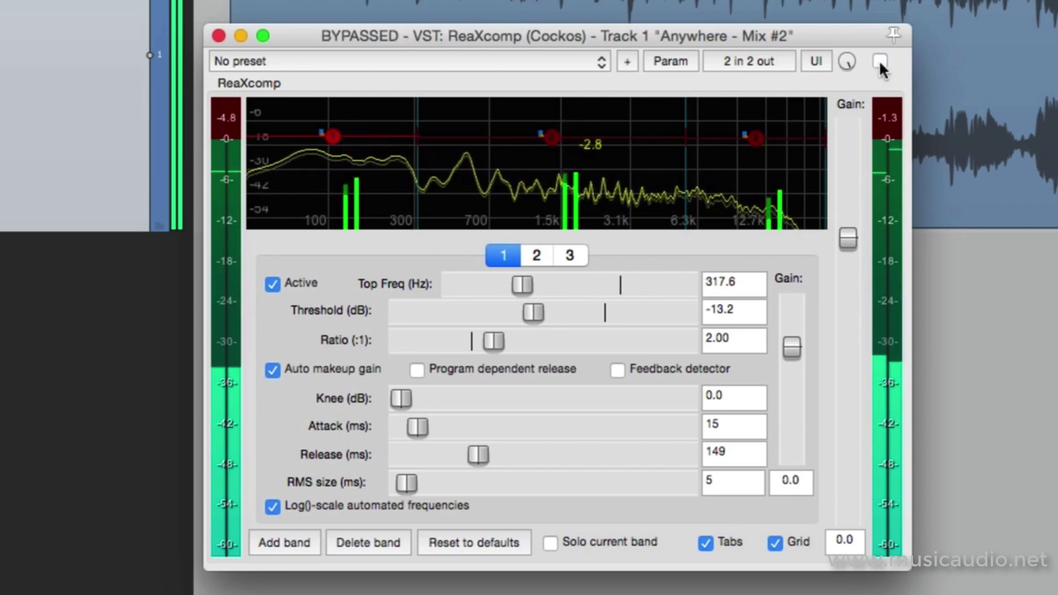
left_click(879, 61)
Set the thresholds to -12.1 dB on bands 3 and 2, and to -11.0 dB on band 1.
mouse_move(758, 135)
left_click_drag(758, 136, 757, 131)
left_click_drag(551, 135, 551, 135)
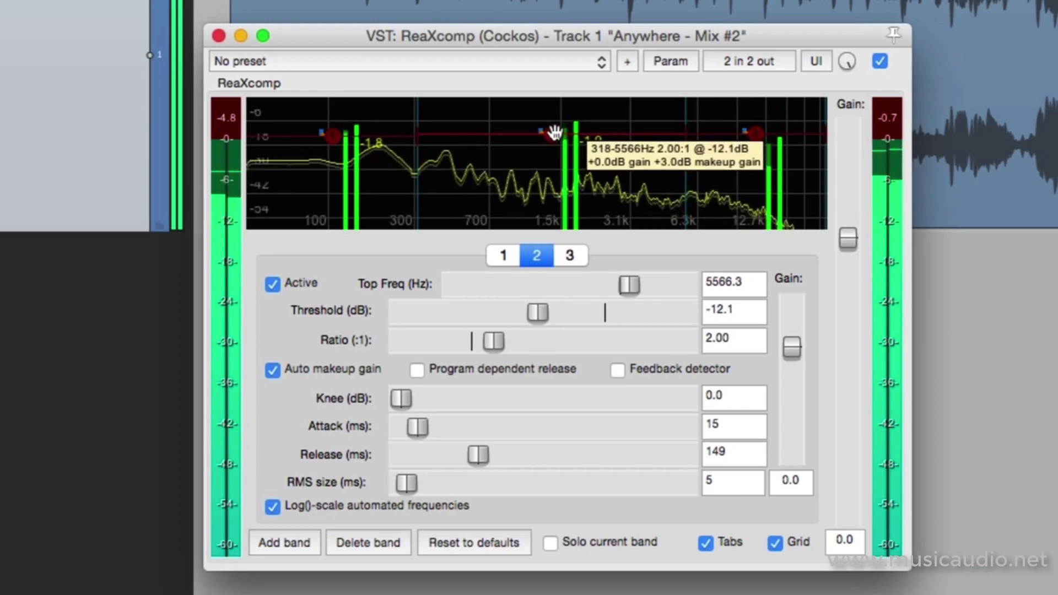
mouse_move(330, 137)
left_click_drag(331, 137, 331, 133)
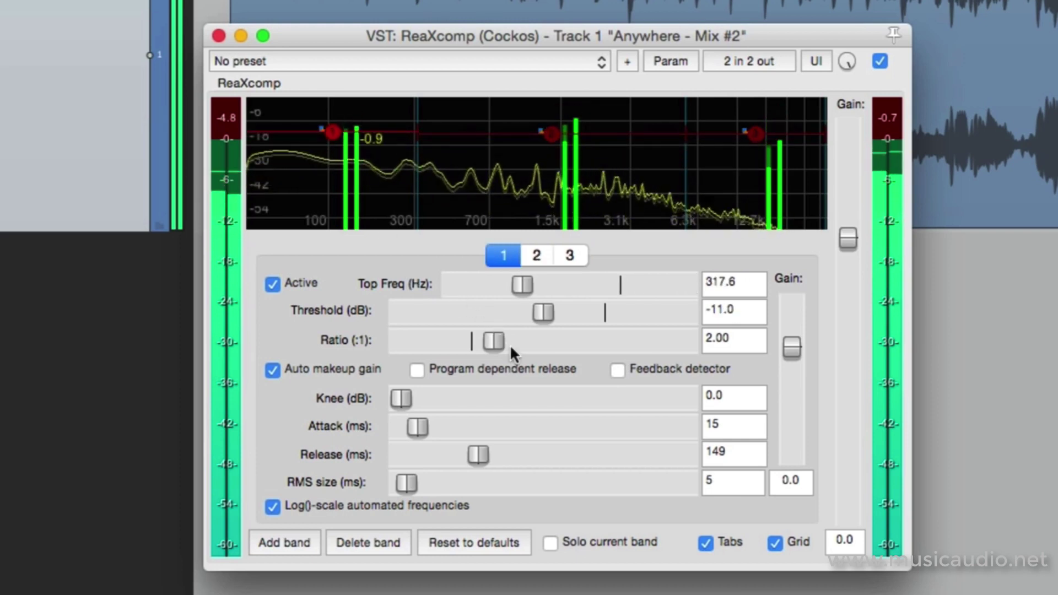
Raise the compression ratios to 3.25 on band 1, 3.75 on band 2 and 3.41 on band 3.
left_click_drag(498, 340, 508, 340)
left_click(533, 258)
left_click(573, 256)
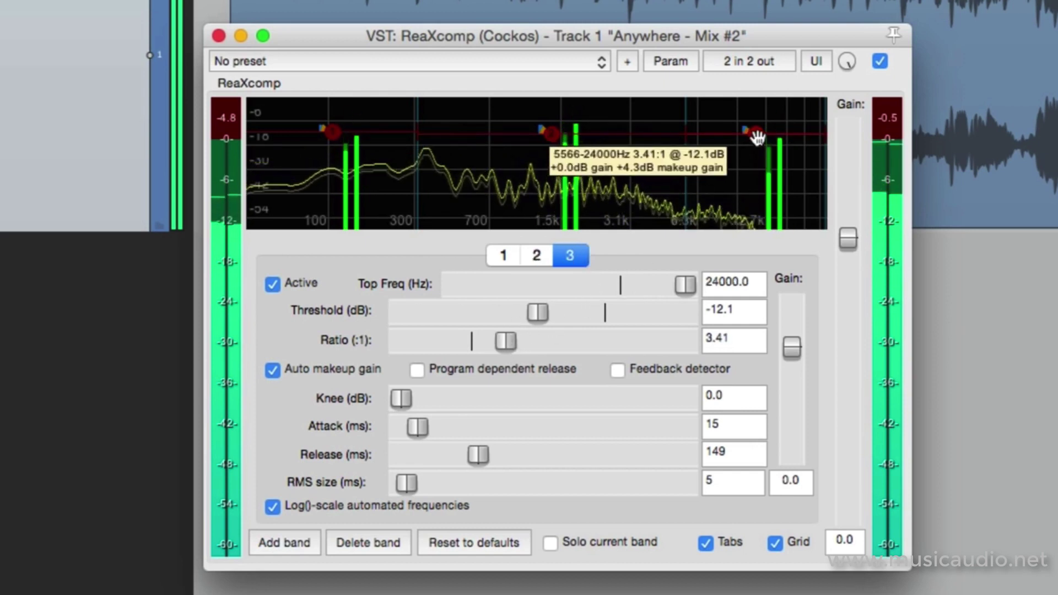
Lower the thresholds to -13.8 dB on band 3, -14.3 dB on band 2 and -15.4 dB on band 1.
left_click_drag(756, 135, 757, 140)
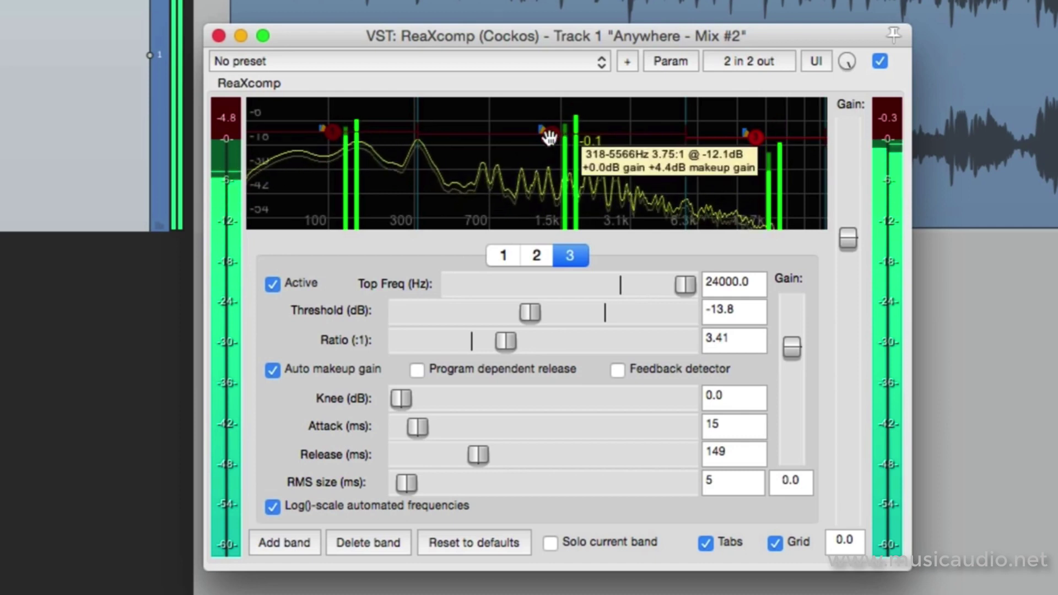
left_click(550, 137)
left_click_drag(549, 139, 549, 142)
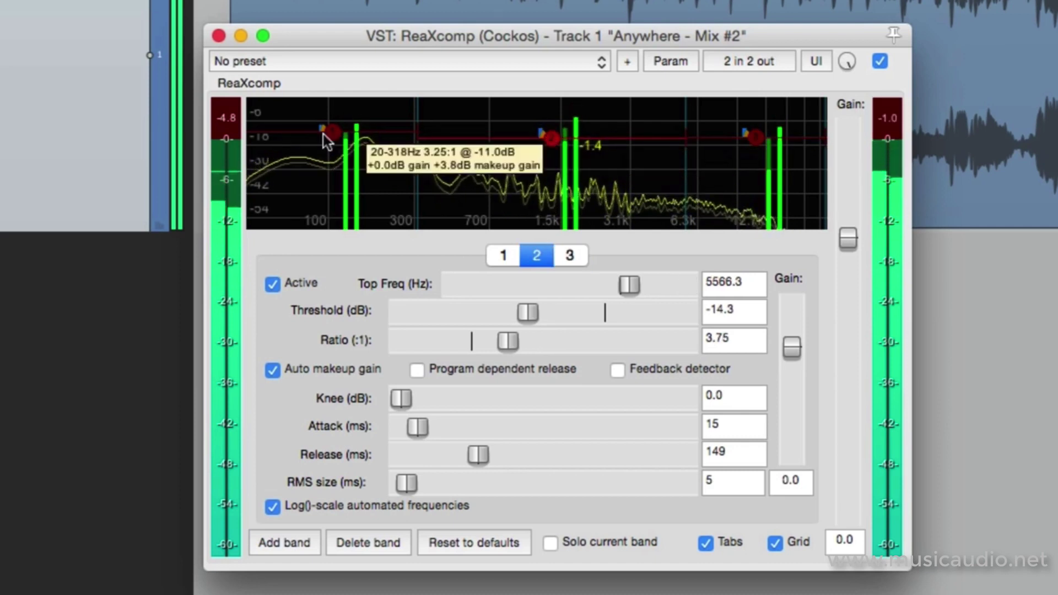
left_click_drag(325, 133, 331, 142)
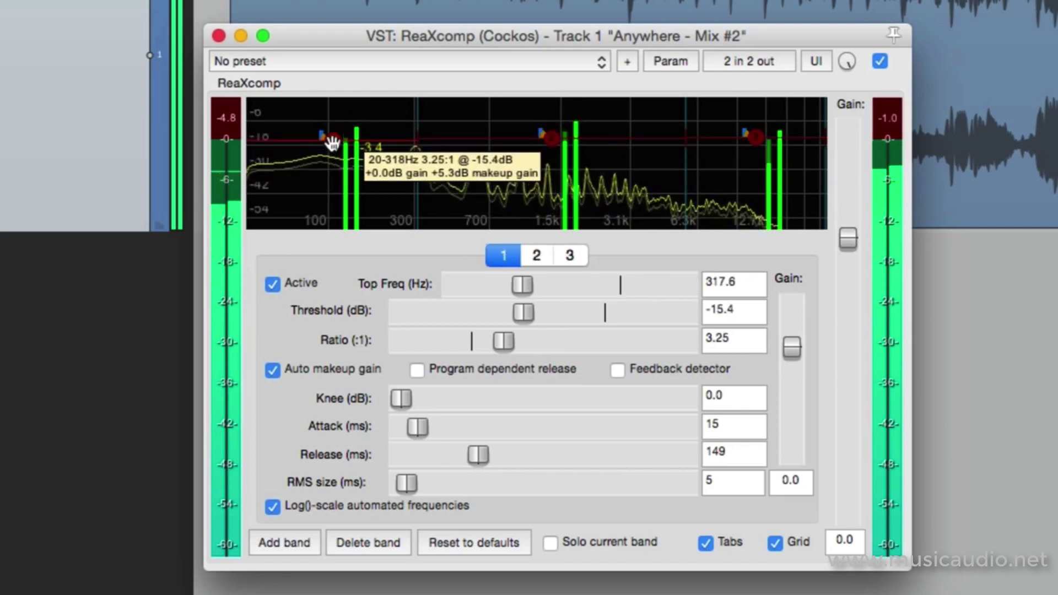
Compare against bypass and lower the compressor's overall output gain to -1.5 dB.
left_click(880, 61)
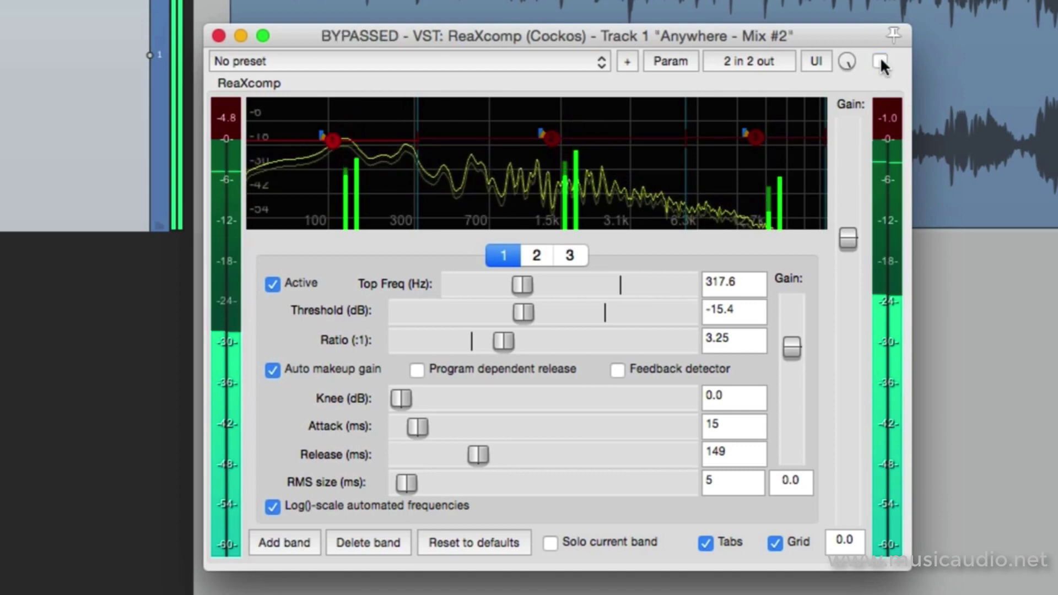
left_click(880, 61)
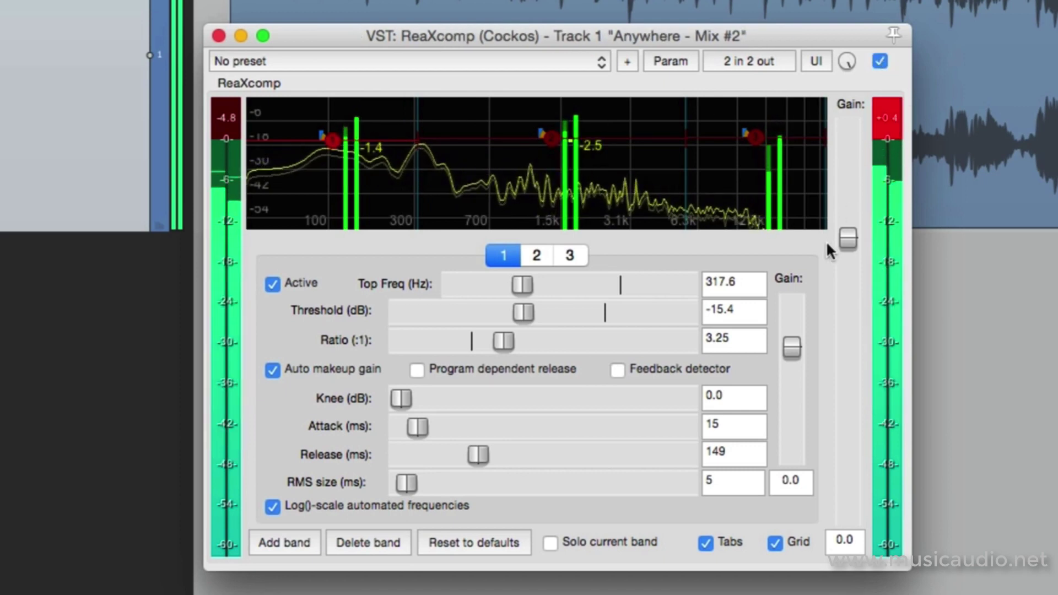
left_click_drag(845, 237, 847, 243)
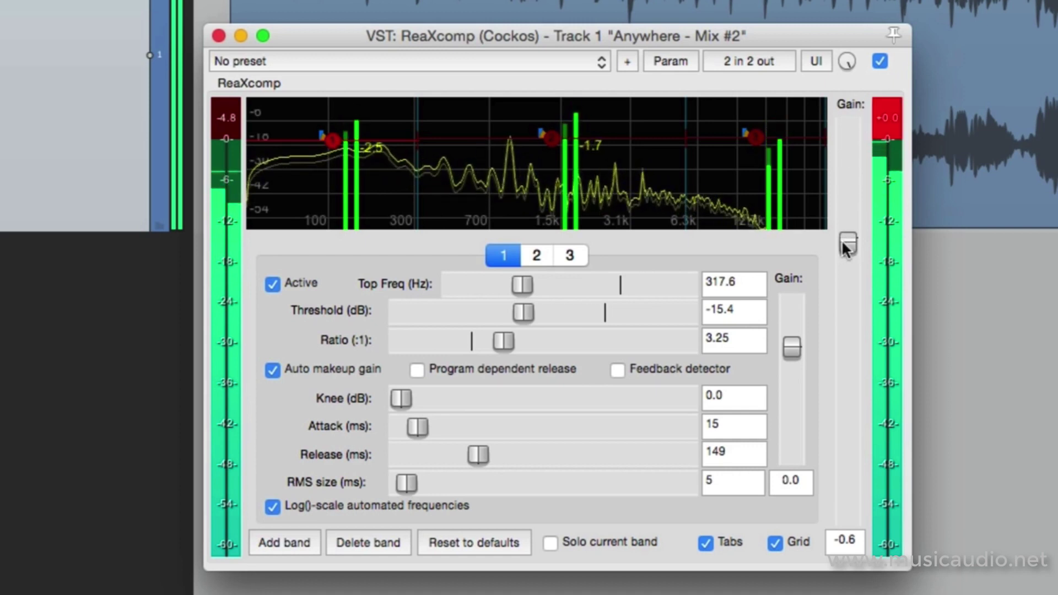
left_click_drag(841, 239, 842, 248)
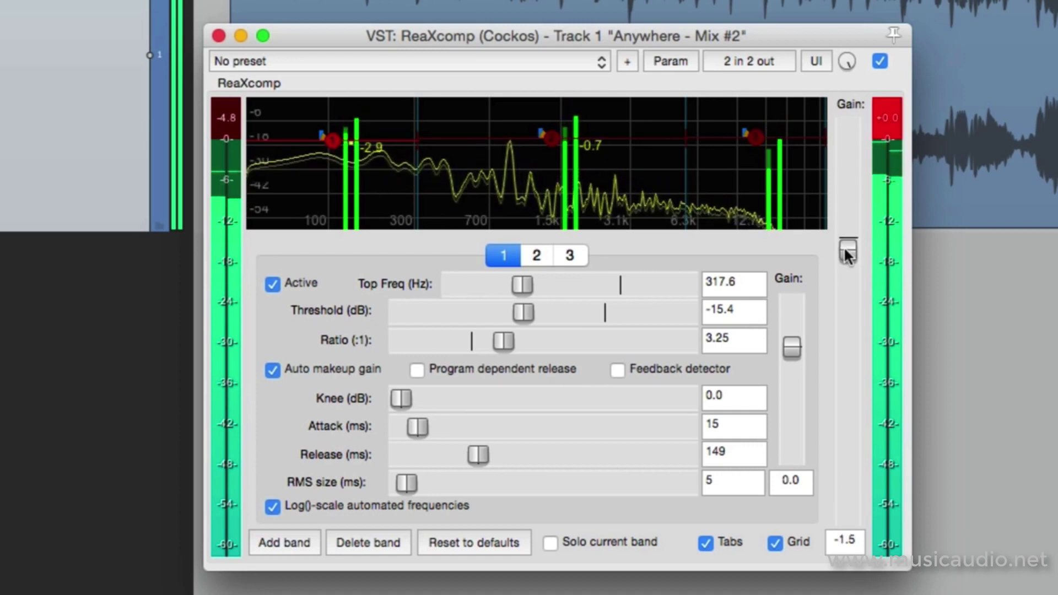
Bypass and re-enable the compressor twice to compare the level-adjusted sound, and stop playback.
left_click(880, 60)
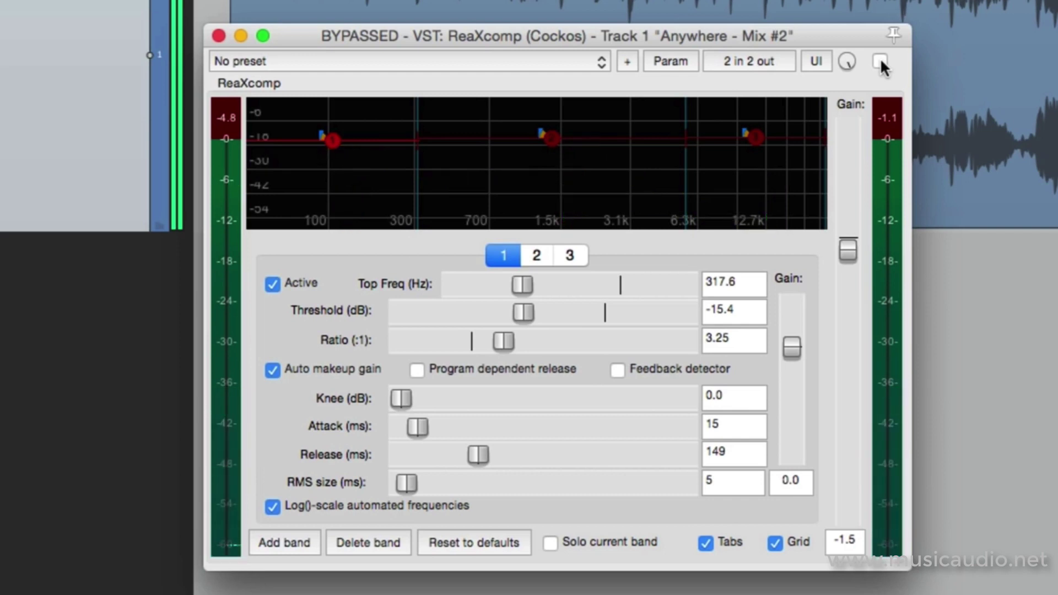
left_click(881, 60)
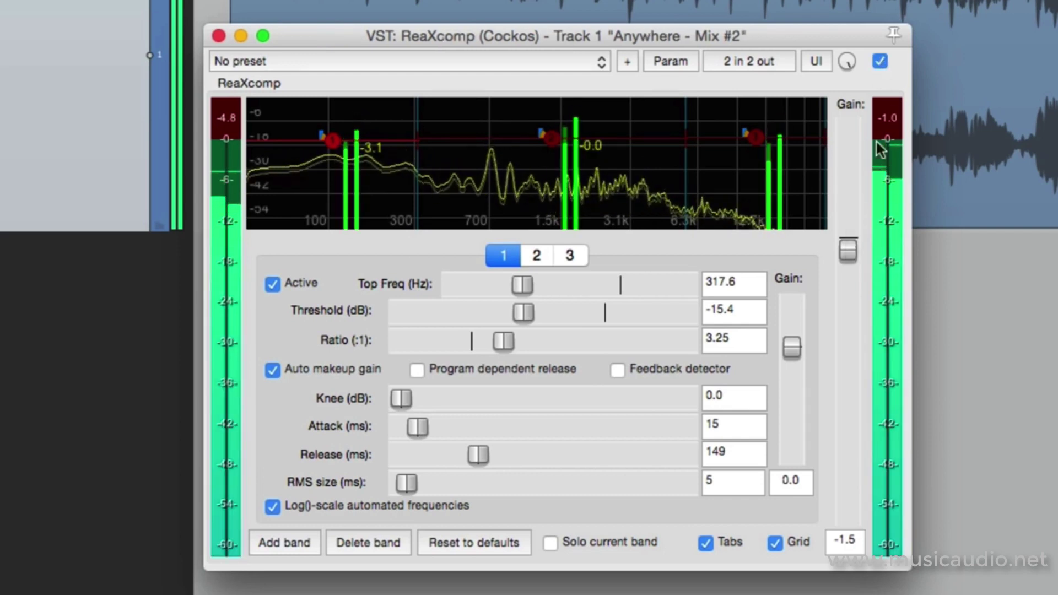
left_click(880, 62)
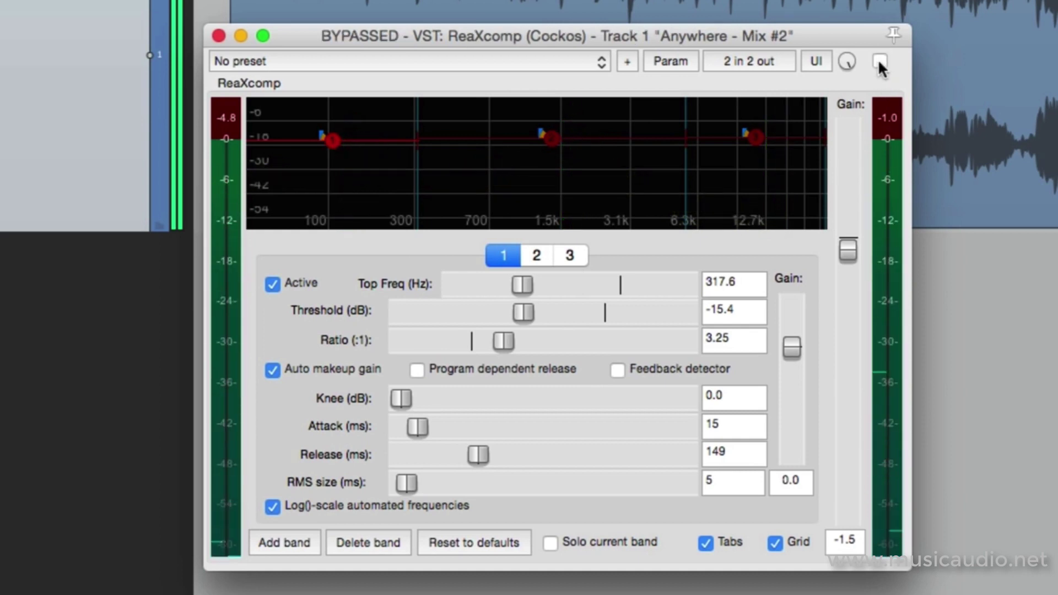
left_click(880, 62)
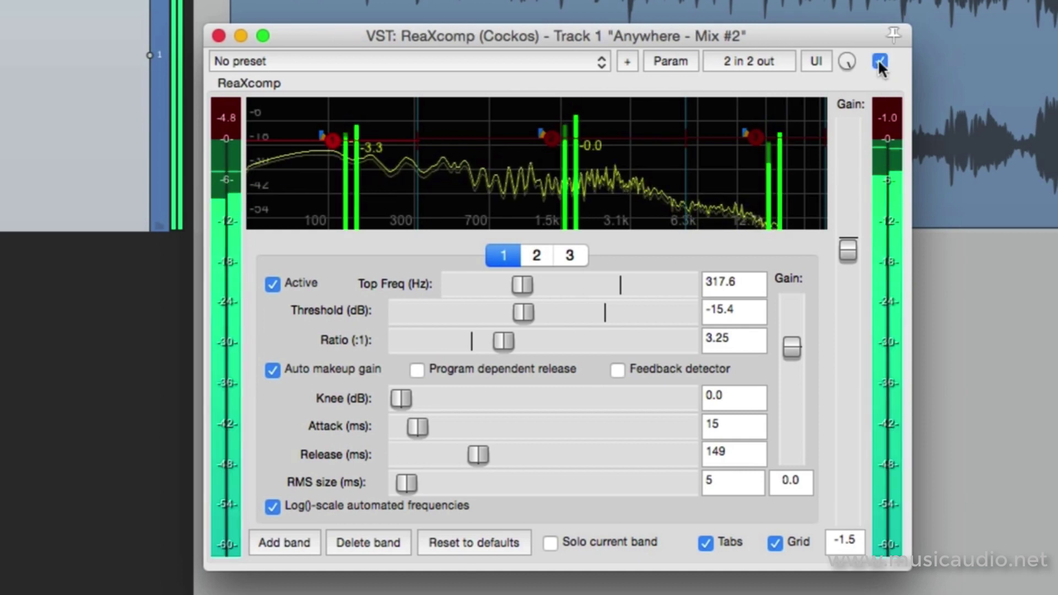
key("space")
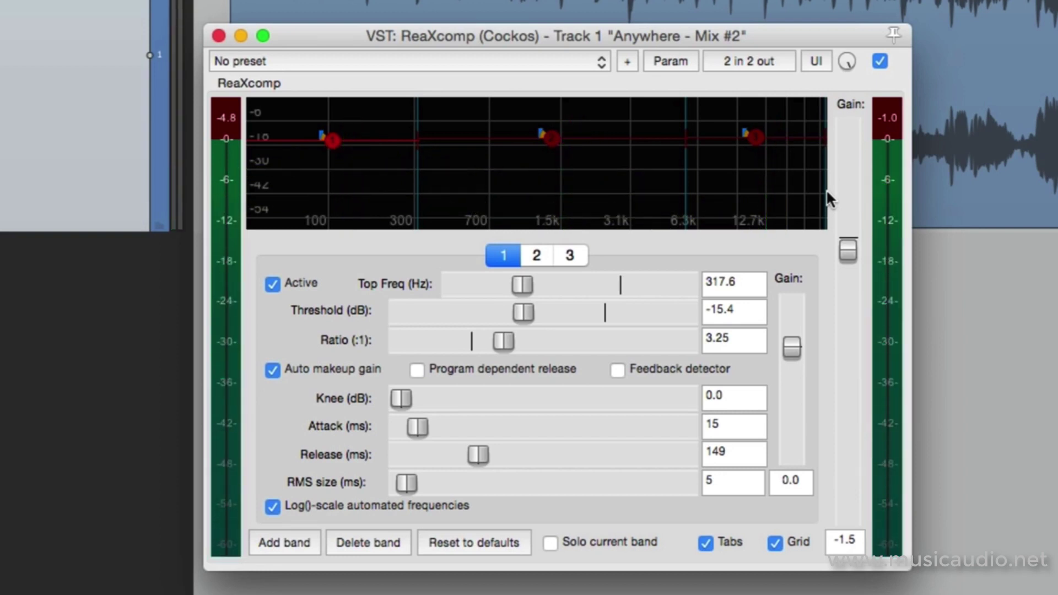
Set the ratio to 2 on bands 1, 2 and 3.
left_click(739, 339)
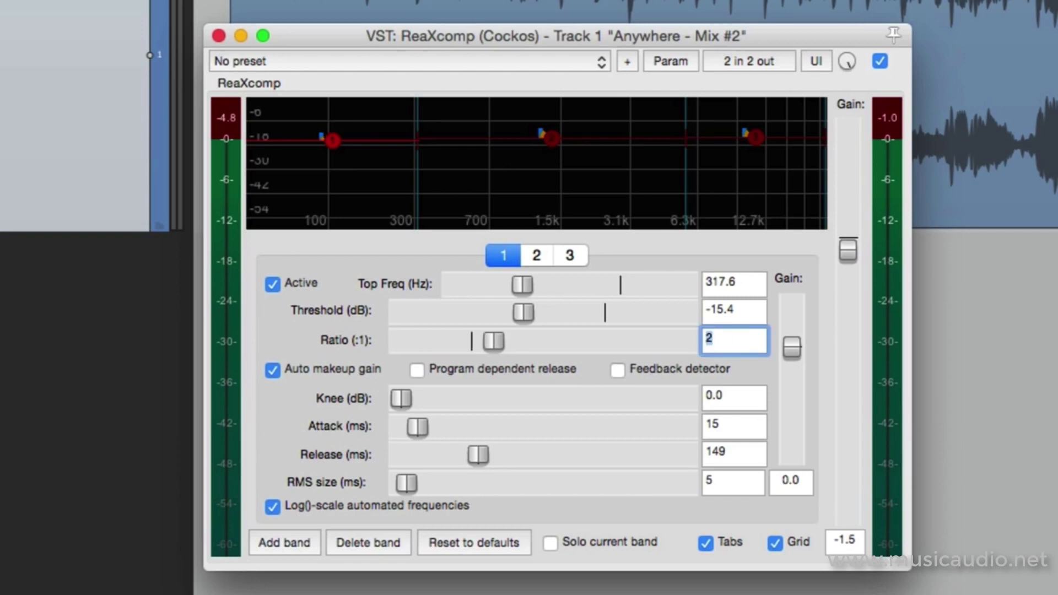
left_click(534, 255)
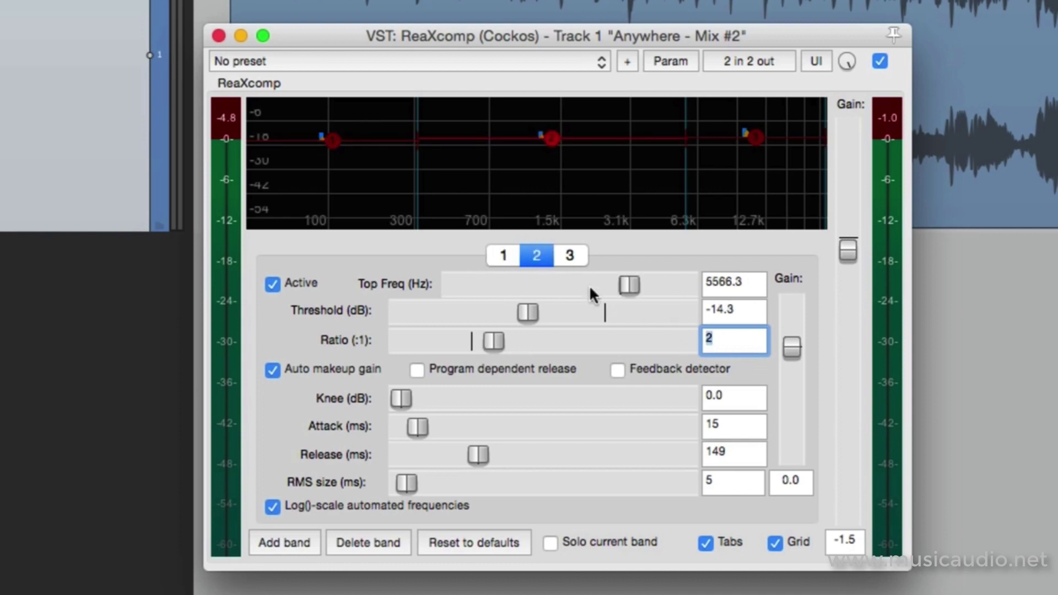
left_click(568, 256)
type("2")
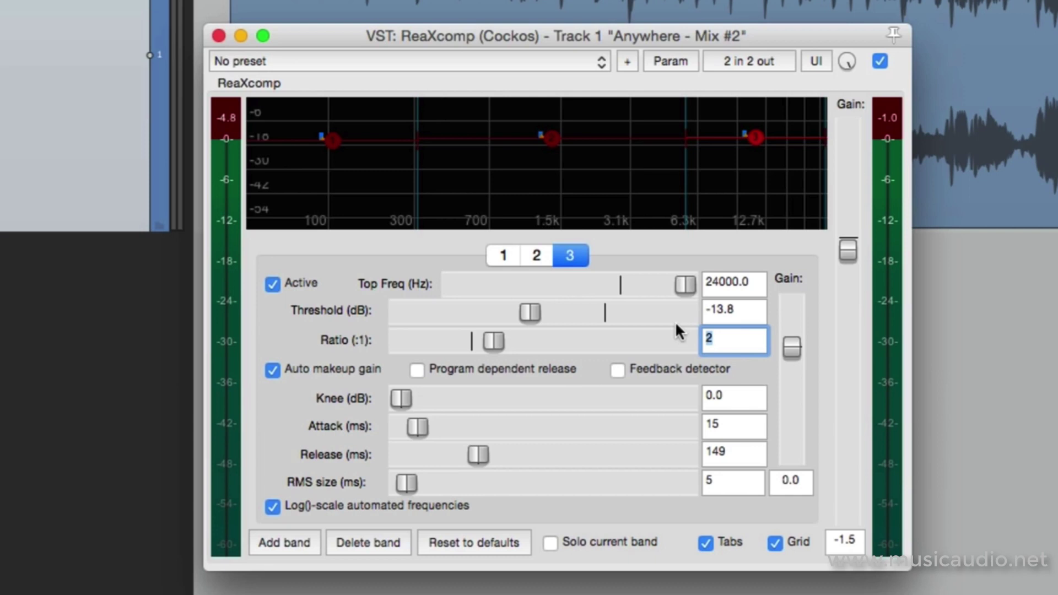
During playback, raise the threshold of band 3, and set the thresholds of bands 2 and 1 to -8.8 dB.
left_click(755, 137)
key("space")
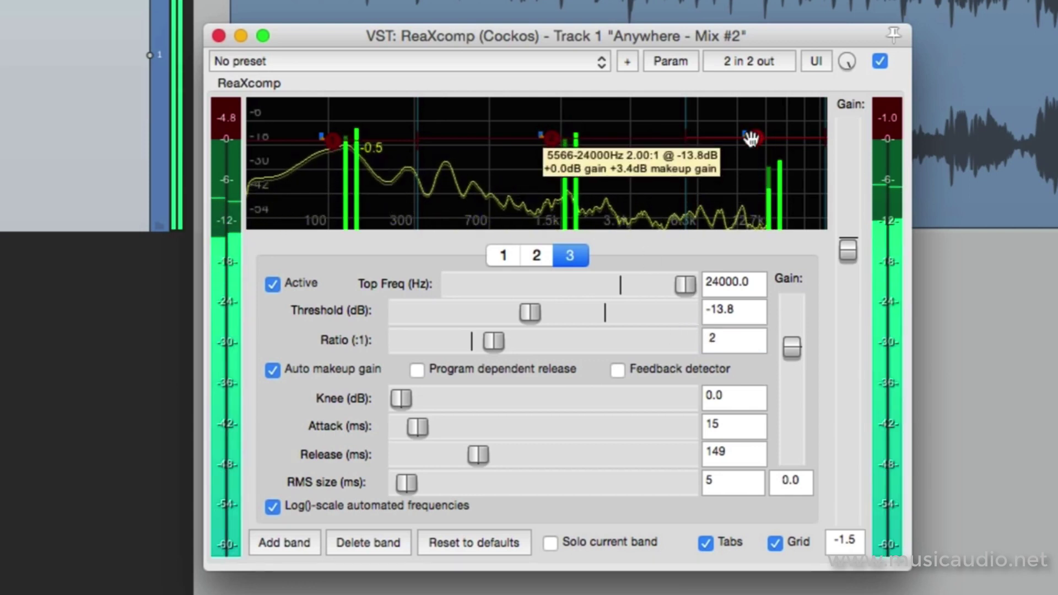
left_click_drag(751, 138, 755, 130)
left_click_drag(557, 135, 557, 128)
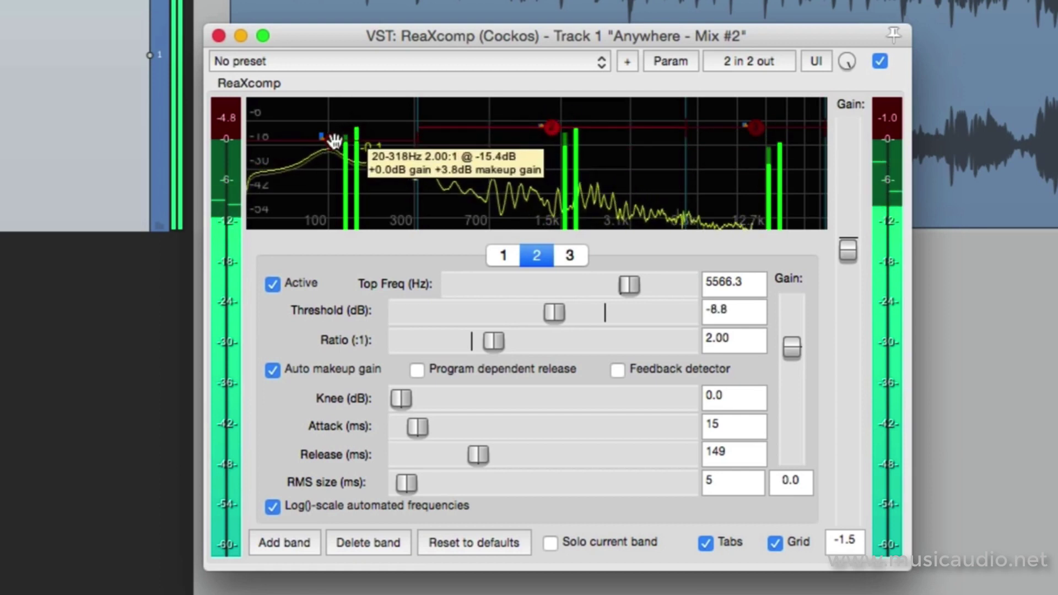
left_click_drag(334, 141, 336, 128)
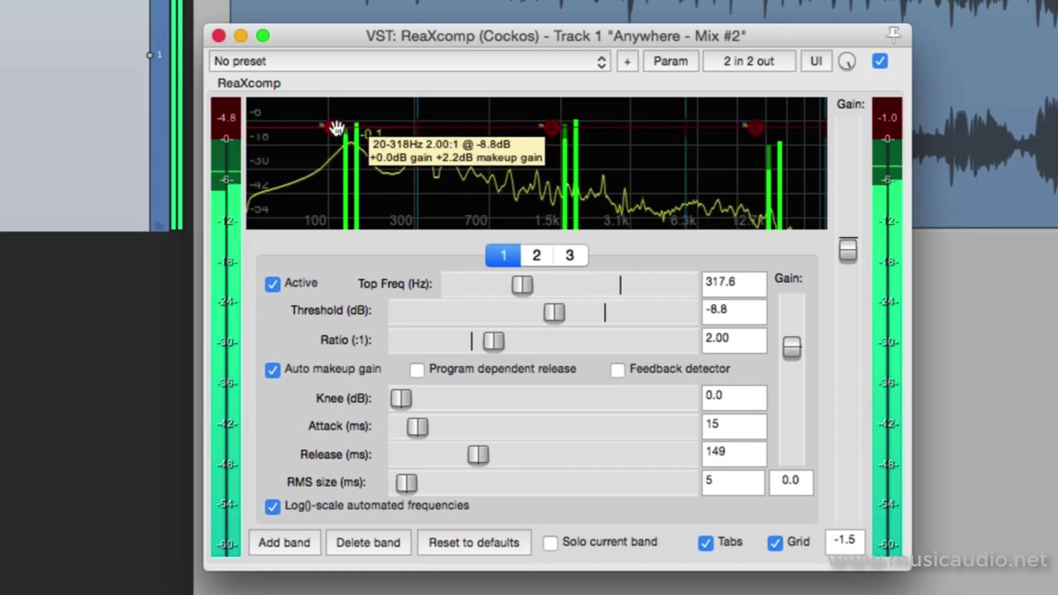
Bypass and re-enable the compressor to compare, place the edit cursor in the arrangement, and return to the plug-in window.
left_click(880, 62)
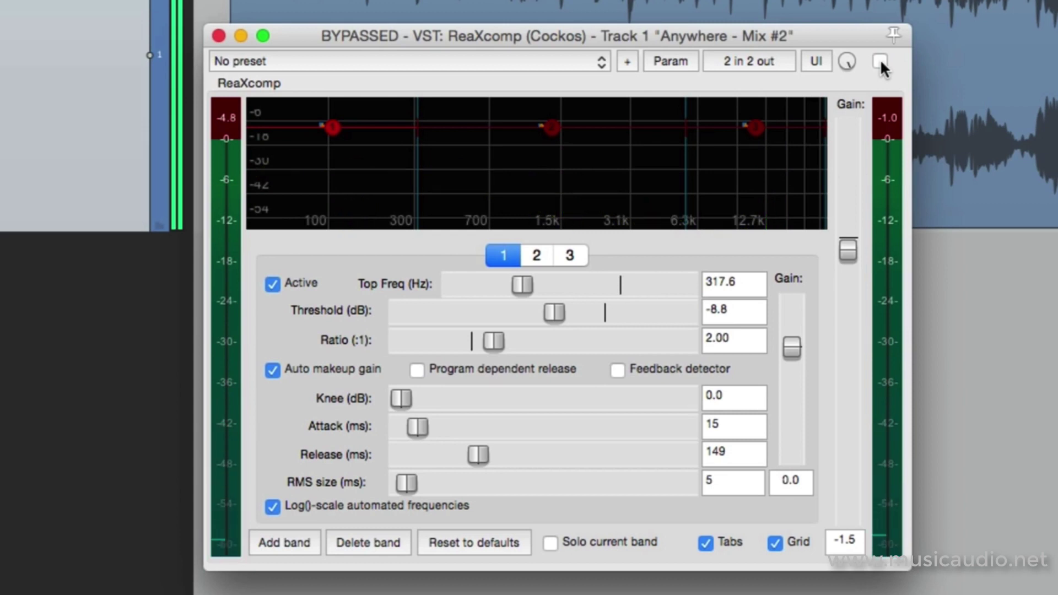
left_click(880, 61)
left_click(942, 261)
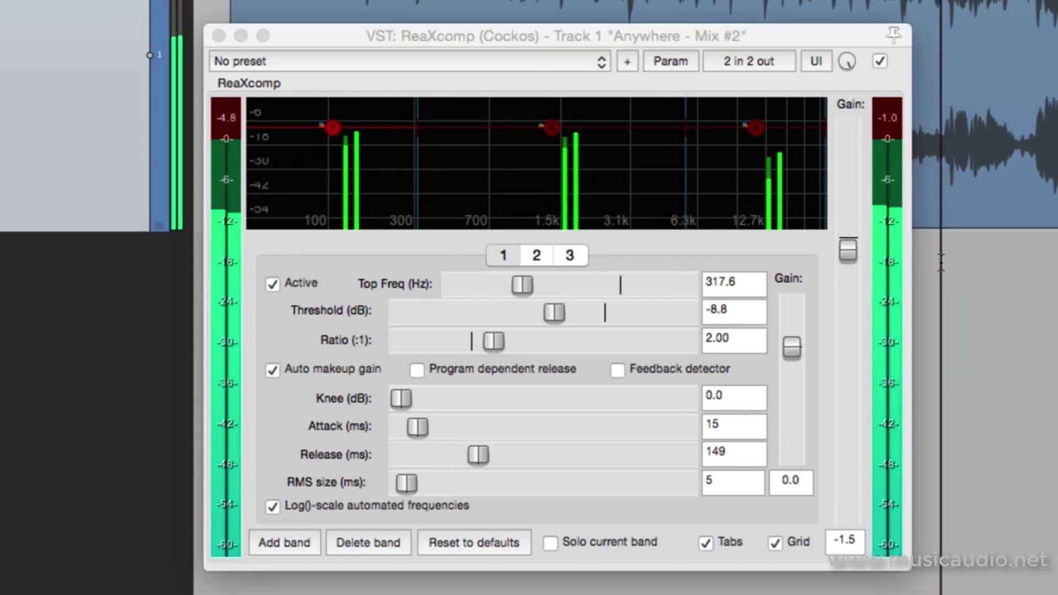
left_click(772, 36)
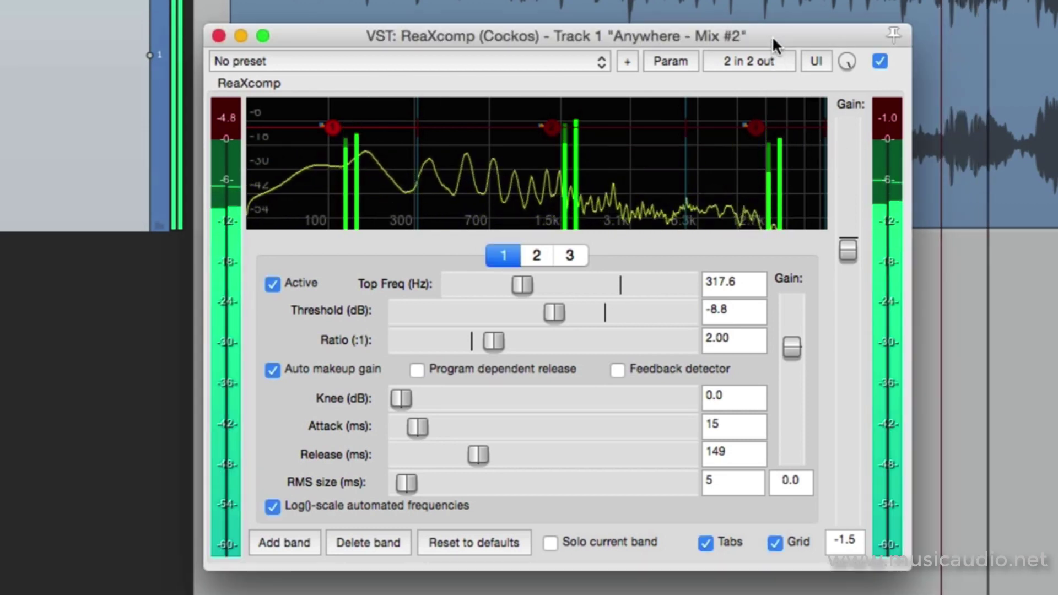
Lower the thresholds of bands 3 and 2 to -11.0 dB and of band 1 to -11.6 dB during playback.
left_click_drag(757, 127, 761, 130)
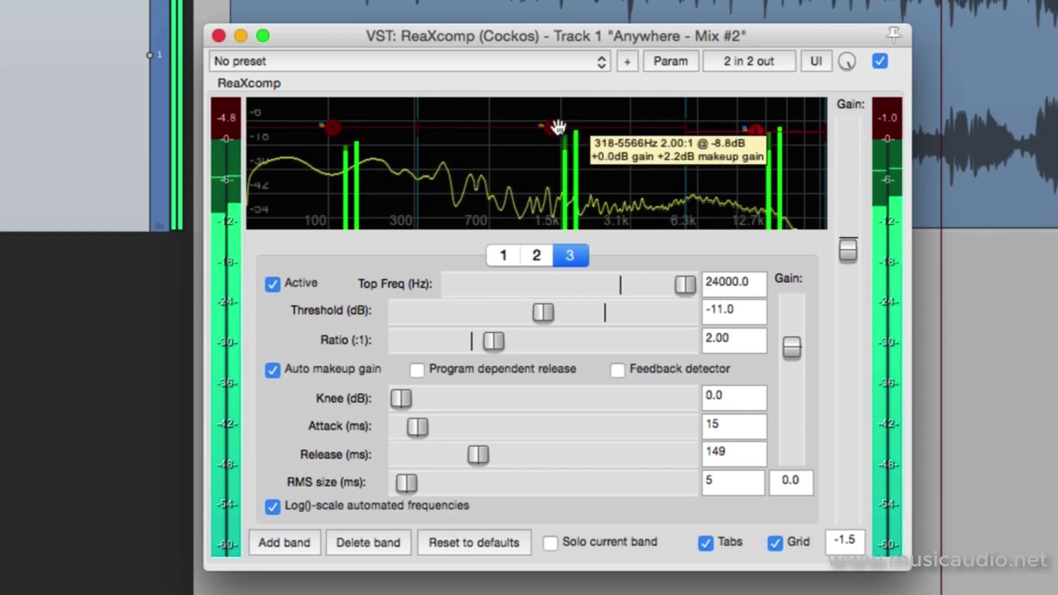
left_click_drag(558, 127, 557, 132)
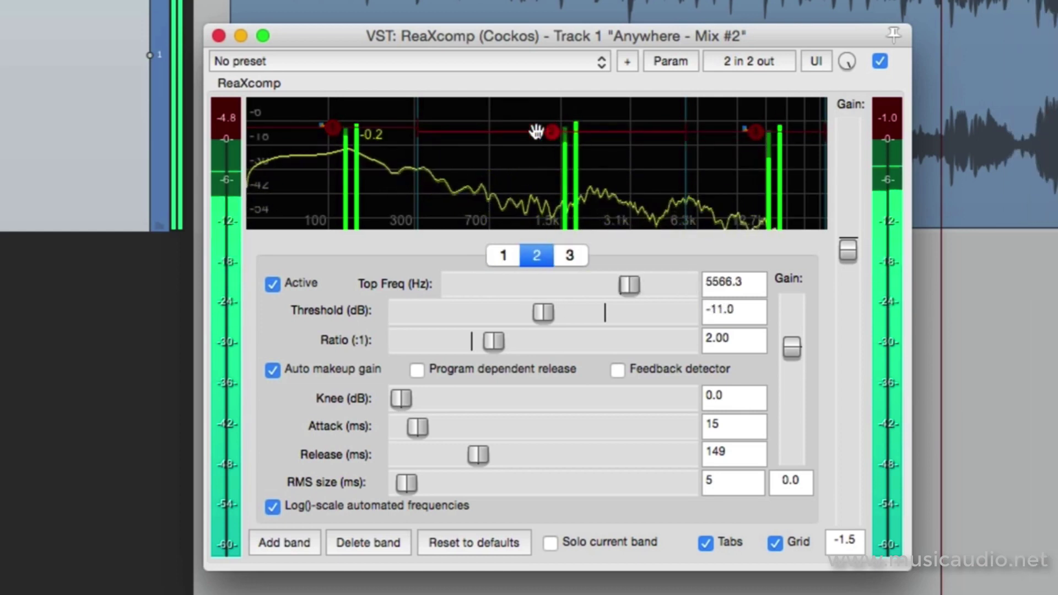
left_click_drag(332, 128, 333, 133)
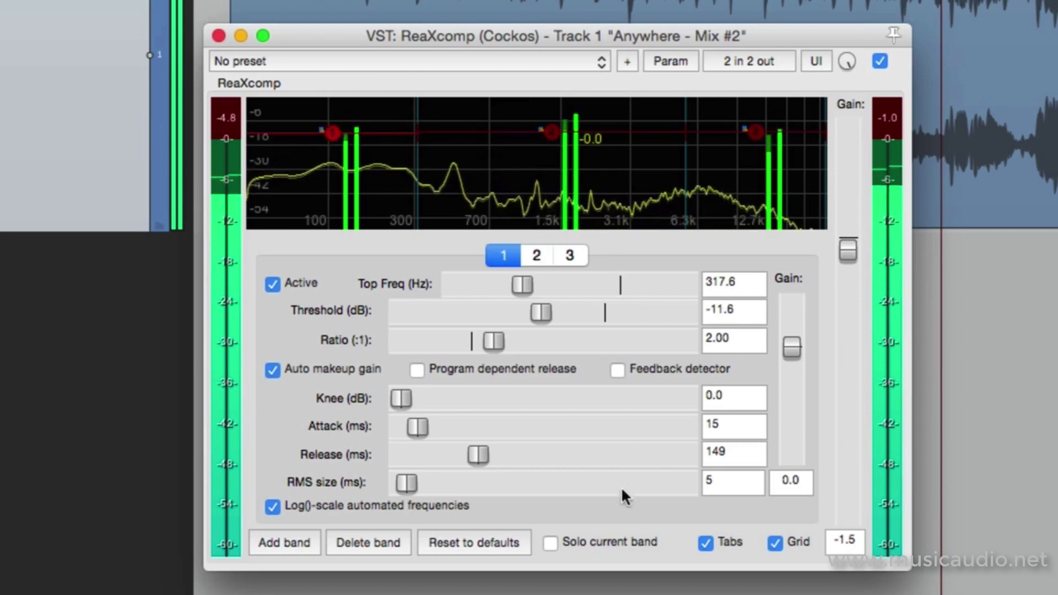
Solo the current band and audition bands 1, 2 and 3 one after another.
left_click(558, 542)
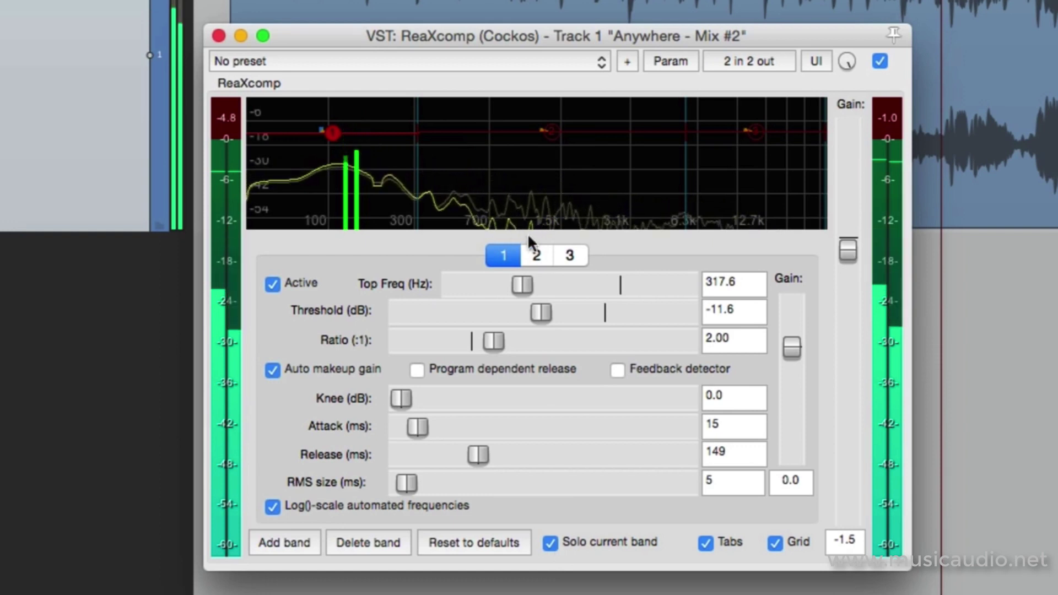
left_click(535, 251)
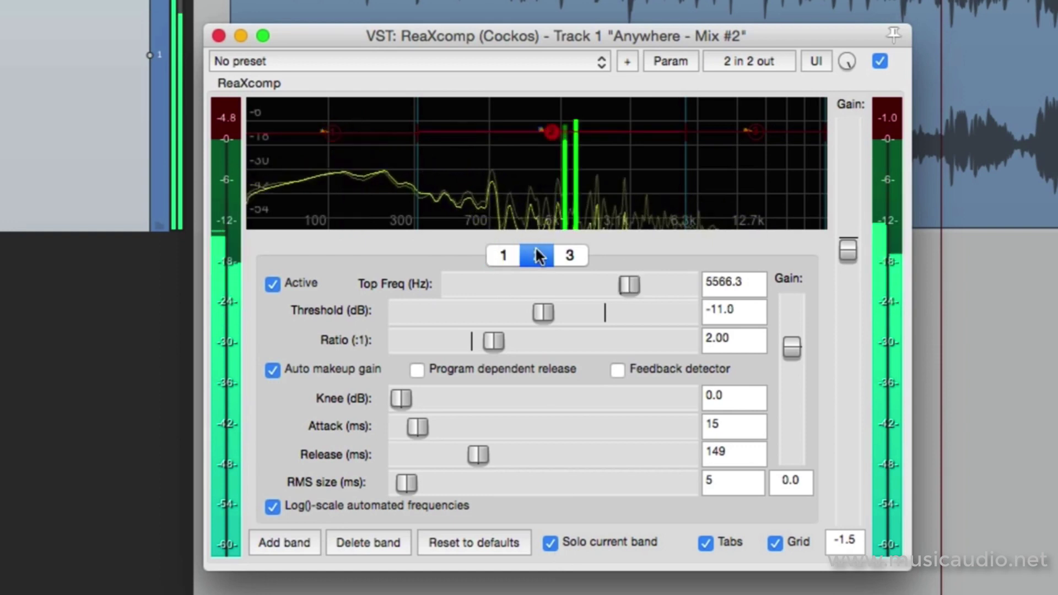
left_click(563, 259)
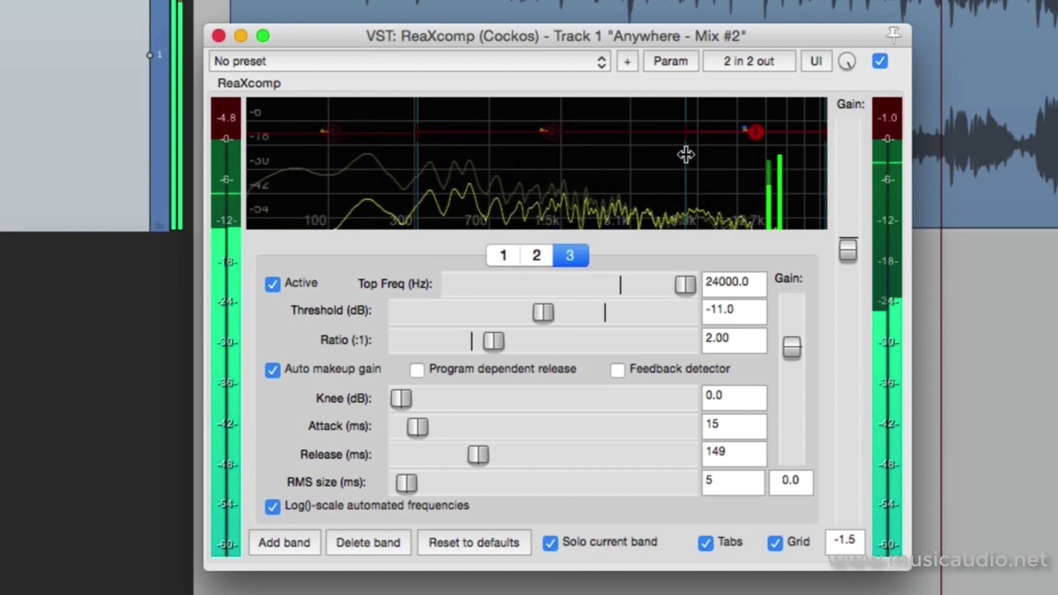
Move the crossovers so band 2's top frequency is 6030.9 Hz and band 1's is 297.8 Hz, and turn off band solo.
mouse_move(686, 155)
left_mouse_down()
mouse_move(706, 161)
mouse_move(625, 157)
mouse_move(695, 165)
mouse_move(685, 168)
left_mouse_up()
left_click(333, 134)
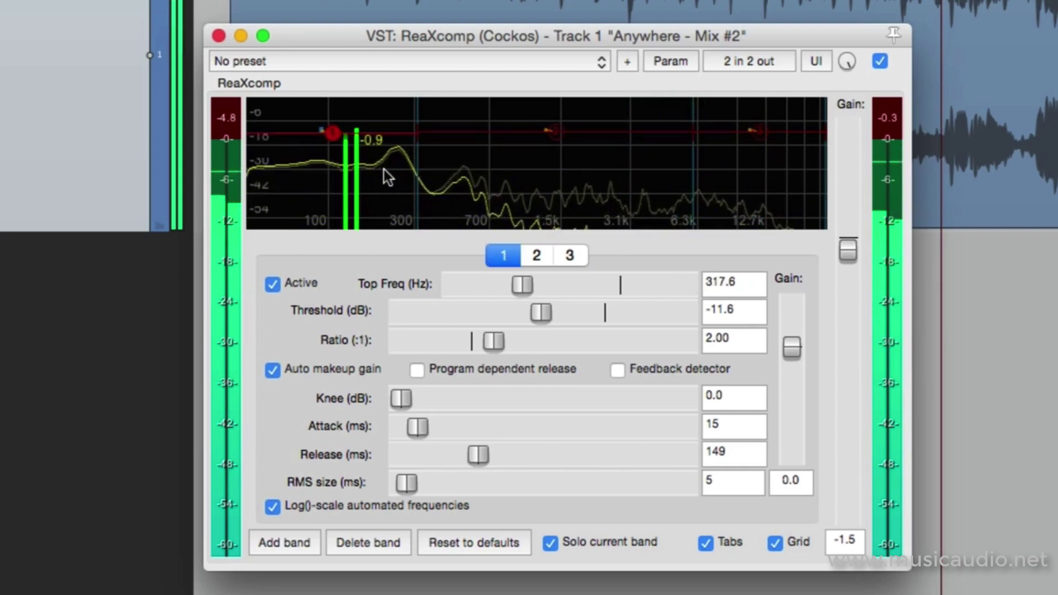
mouse_move(416, 160)
left_mouse_down()
mouse_move(370, 165)
mouse_move(414, 172)
left_mouse_up()
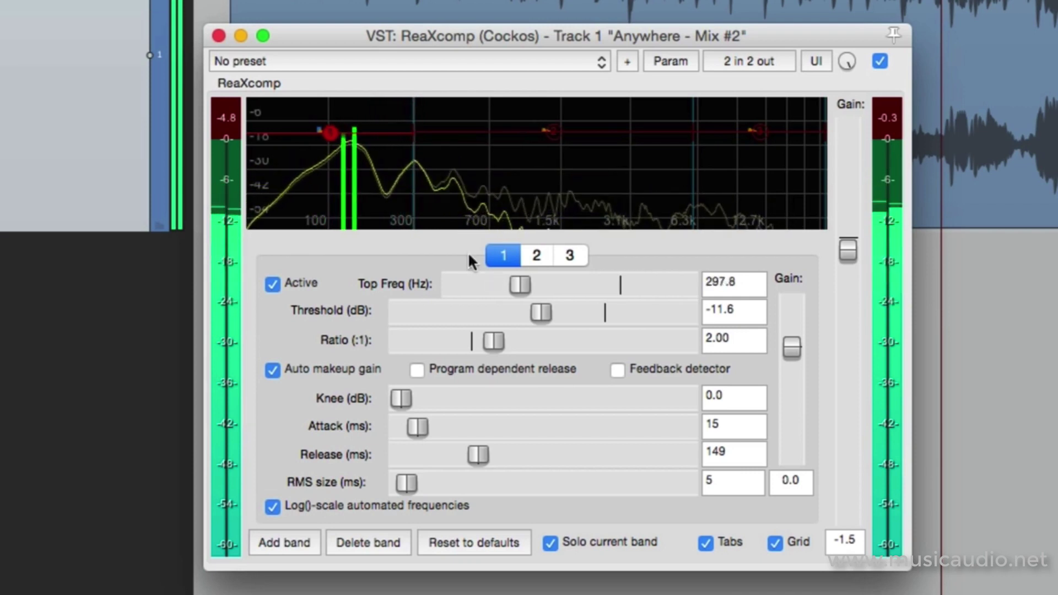
left_click(557, 542)
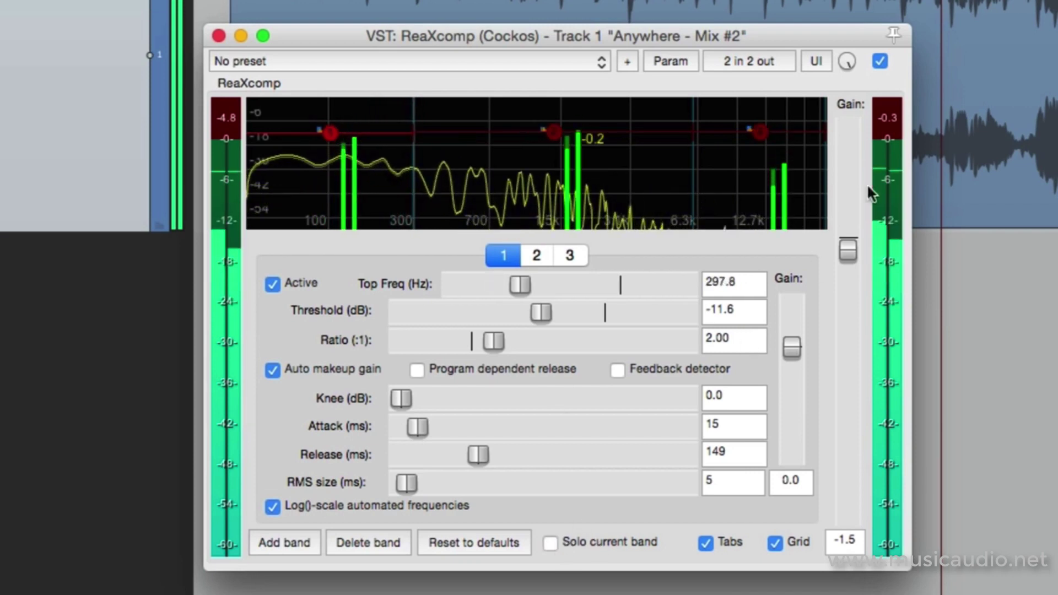
Bypass and re-enable the compressor twice to compare, resetting the output gain to 0.0 dB in between.
left_click(880, 62)
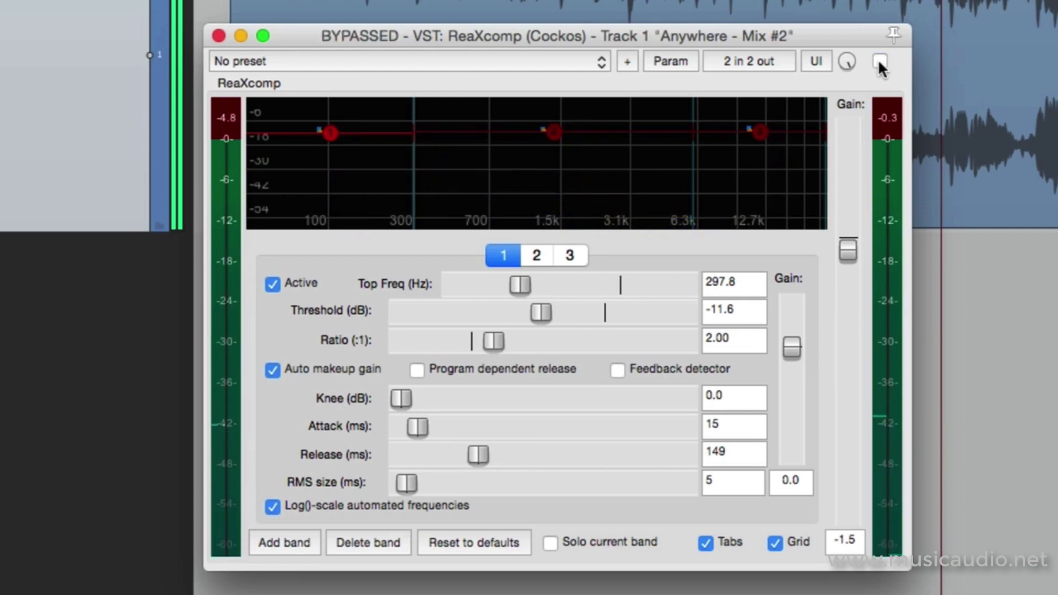
left_click(880, 61)
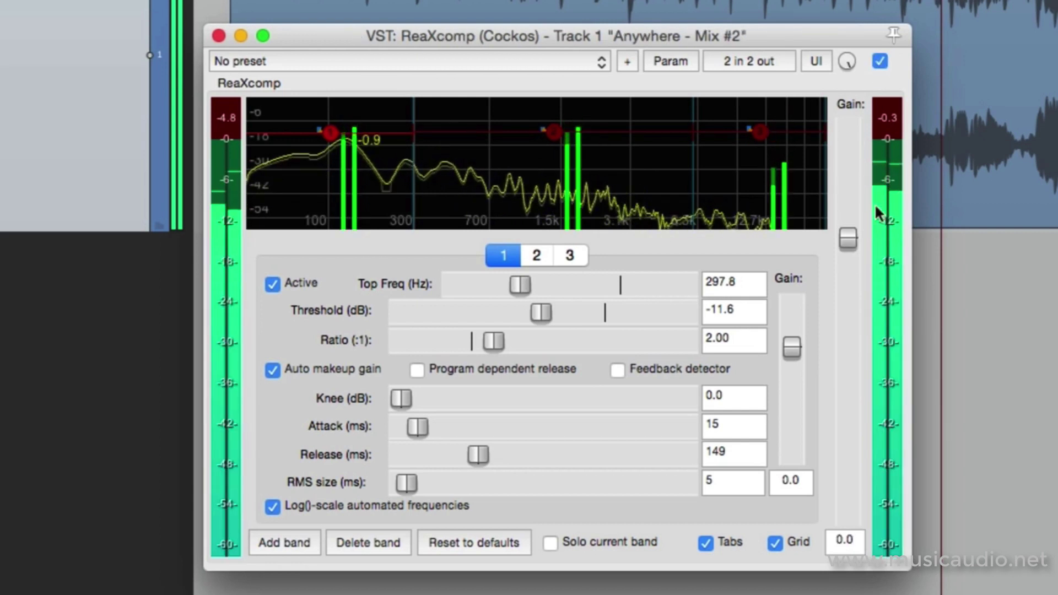
left_click(880, 62)
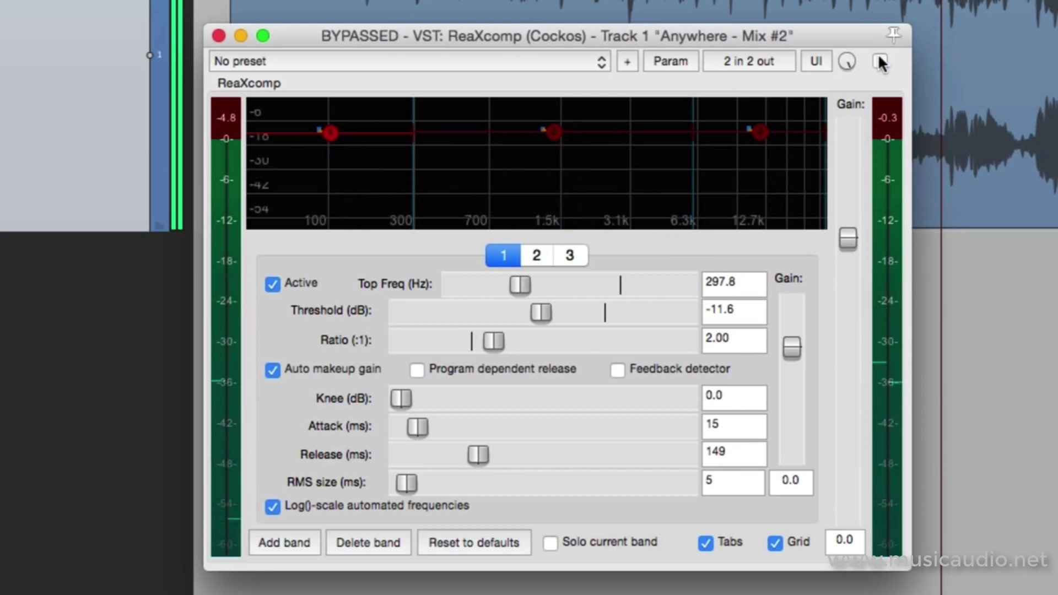
left_click(880, 61)
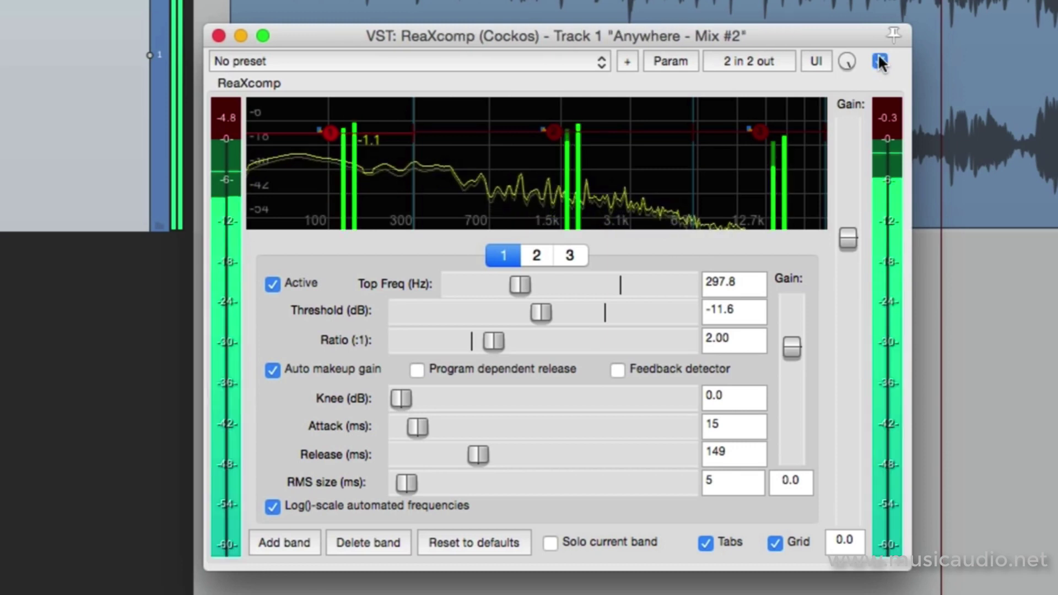
Set the thresholds of band 3 to -11.6 dB, band 2 to -12.1 dB and band 1 to -12.7 dB.
left_click(762, 133)
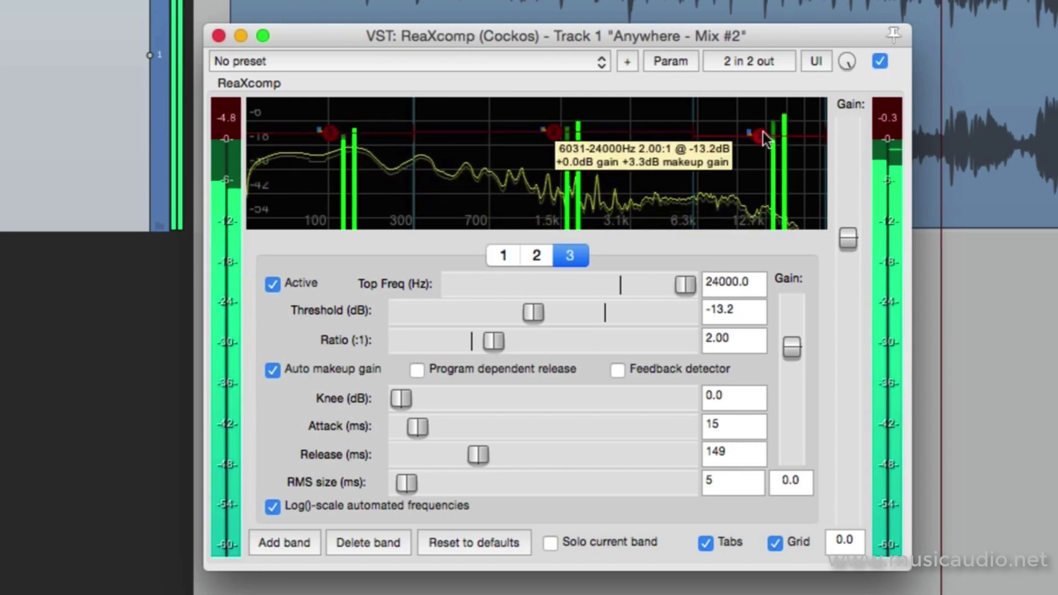
left_click_drag(764, 135, 763, 130)
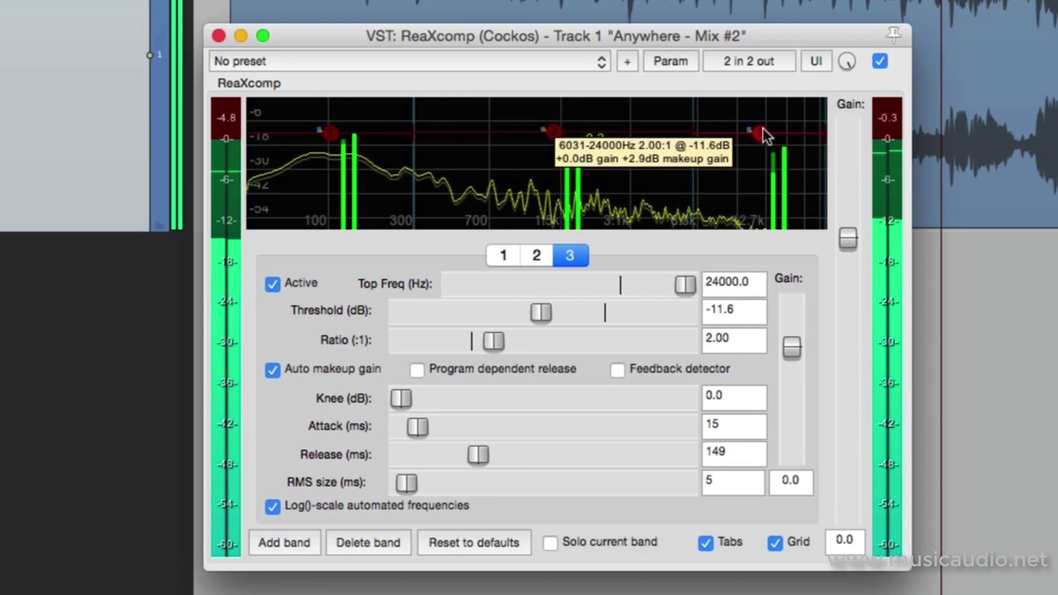
left_click_drag(559, 135, 555, 137)
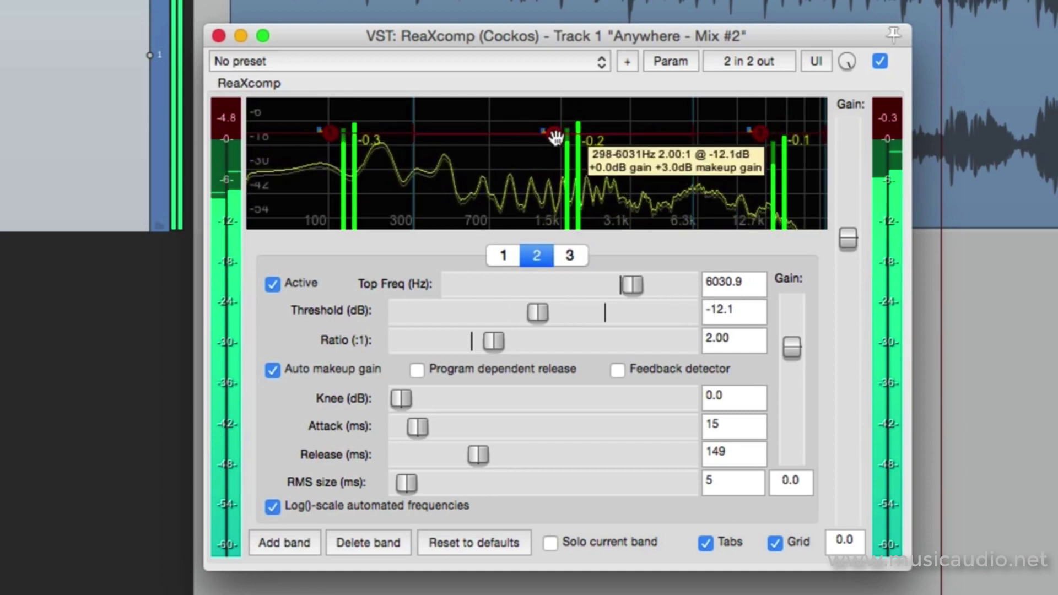
left_click_drag(331, 135, 331, 136)
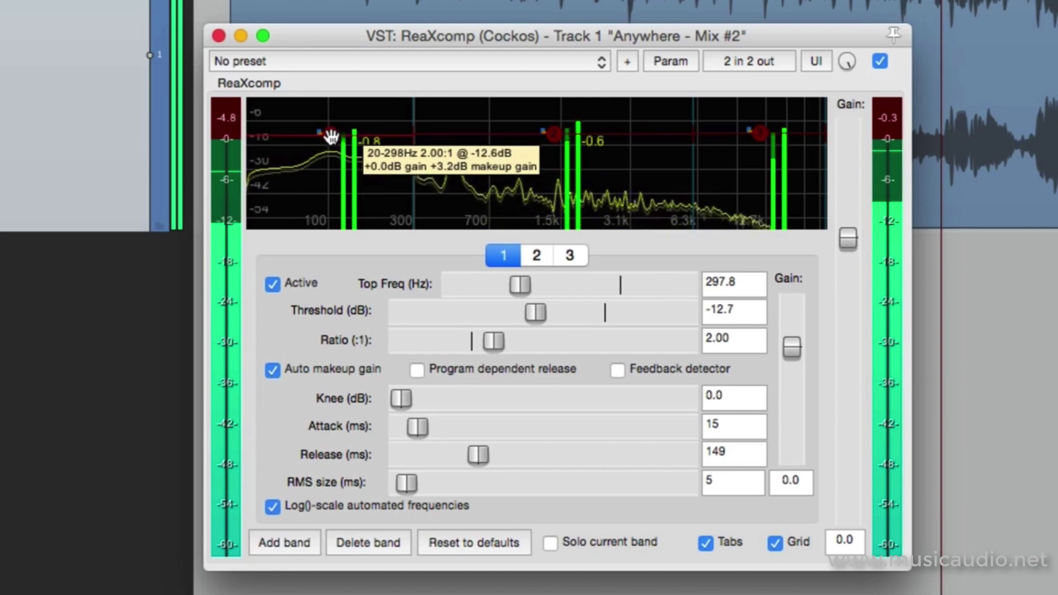
Bypass and re-enable the compressor once to compare the new thresholds, and stop playback.
left_click(879, 62)
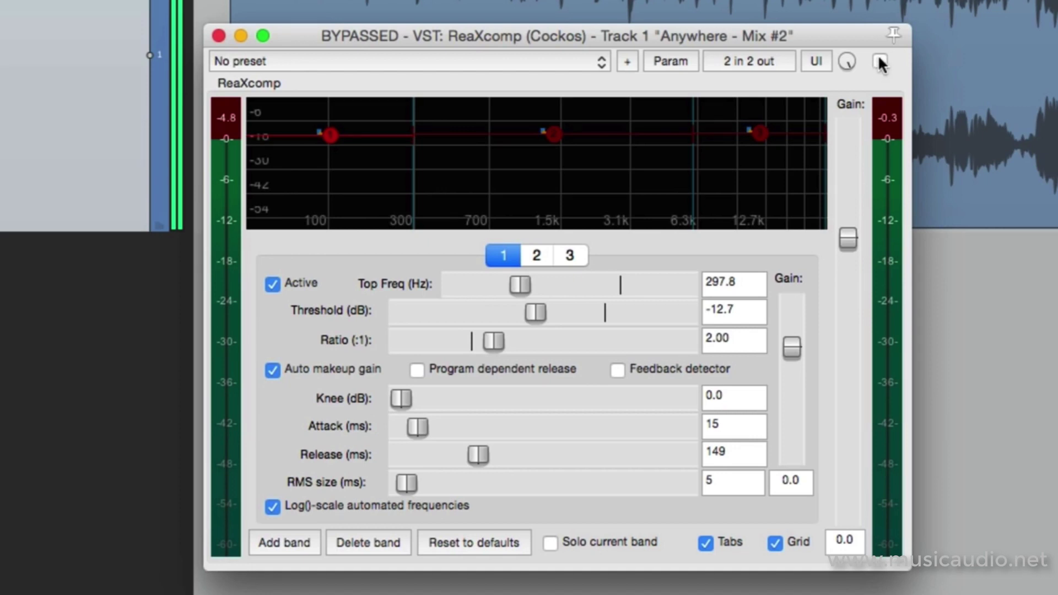
left_click(880, 61)
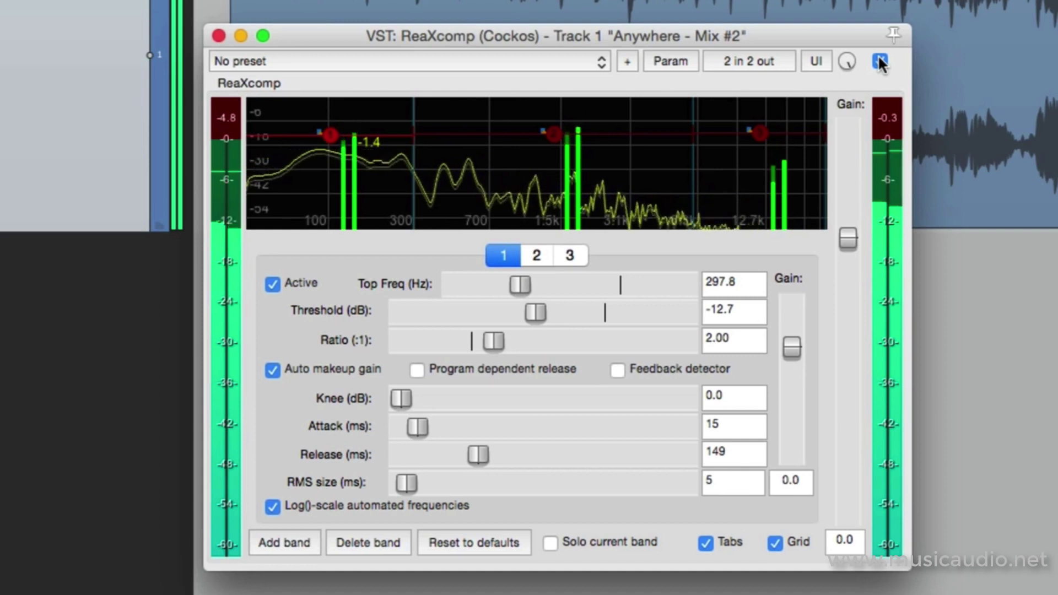
key("space")
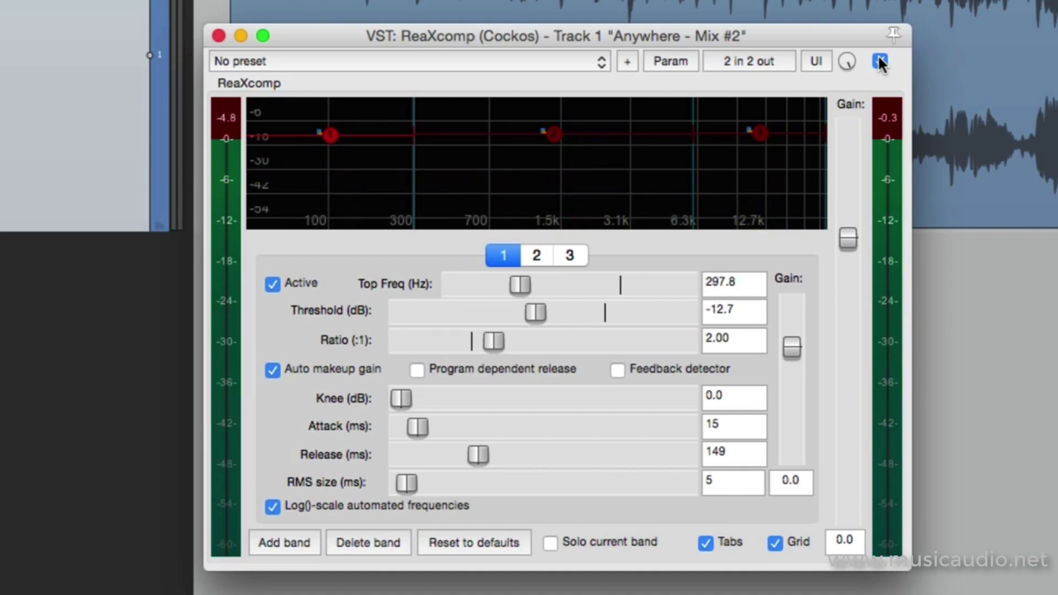